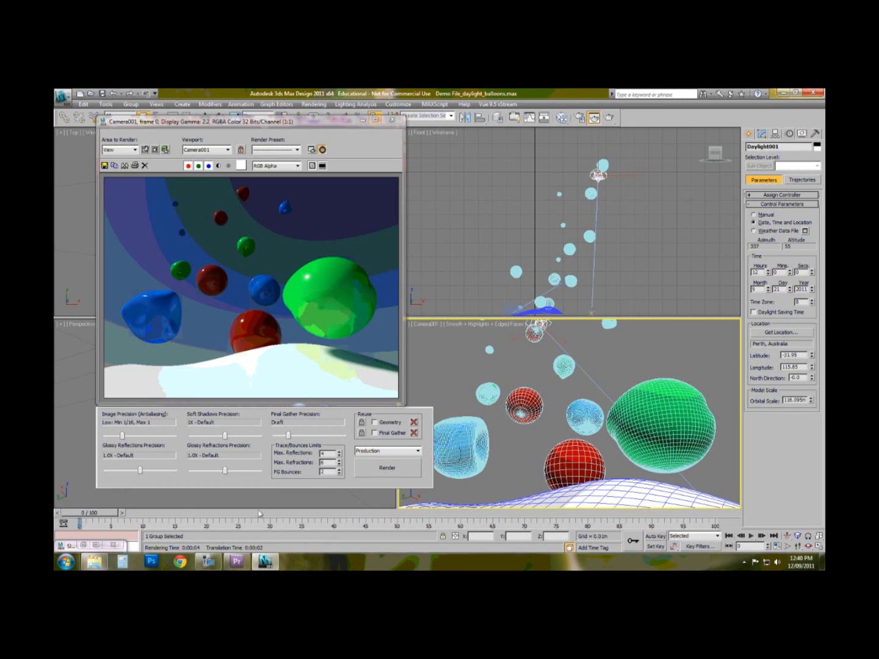
# Set the daylight system's time to 14 hours
pyautogui.doubleClick(768, 271)
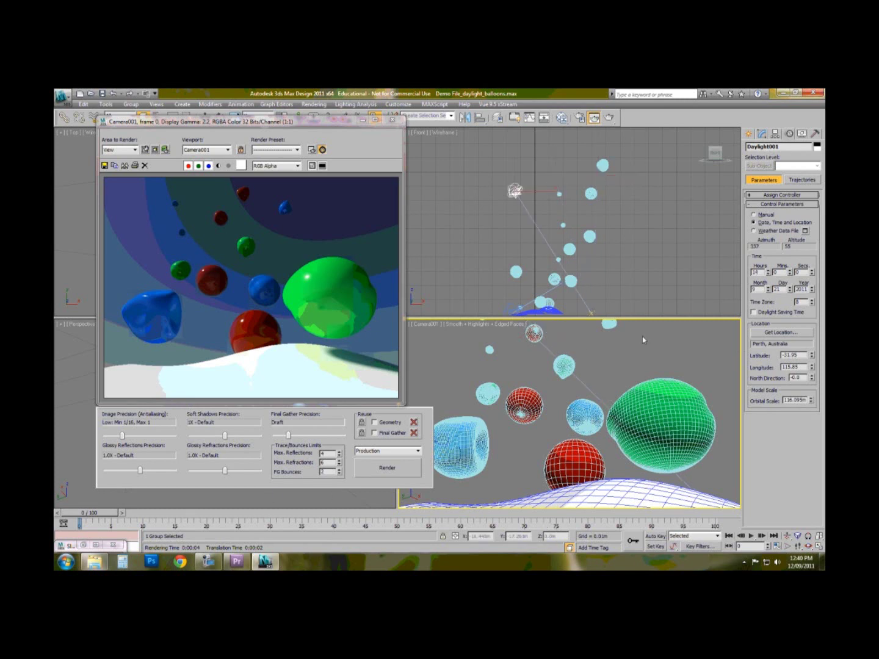
pyautogui.click(208, 562)
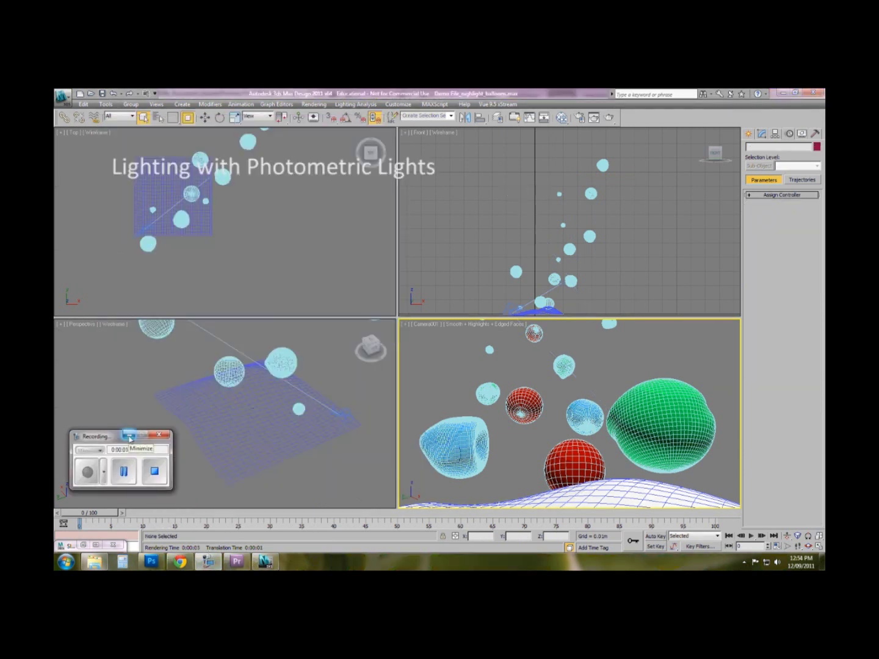
# Render the Camera001 view of the nightlight balloon scene, then close the rendered frame
pyautogui.click(129, 437)
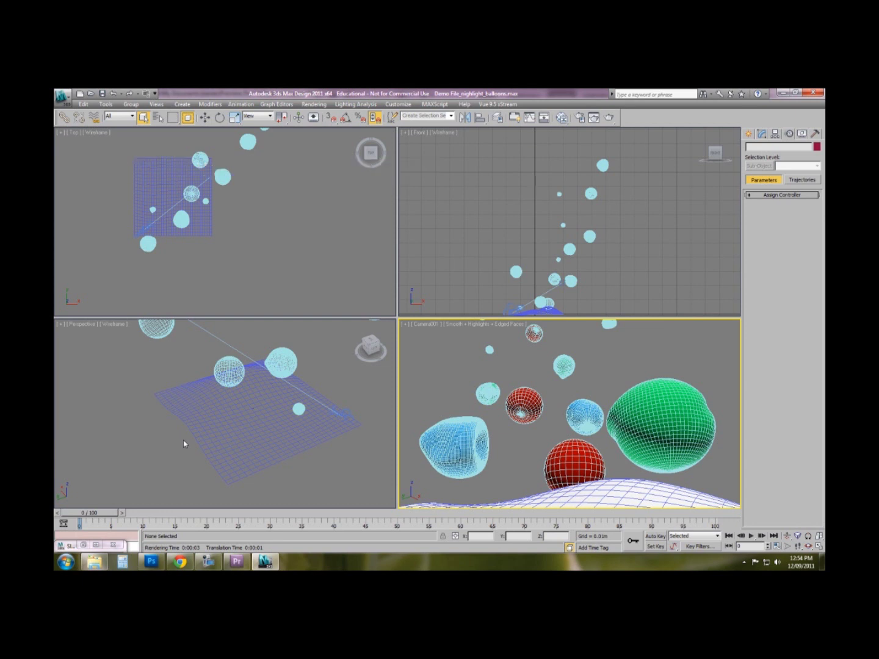
pyautogui.click(608, 117)
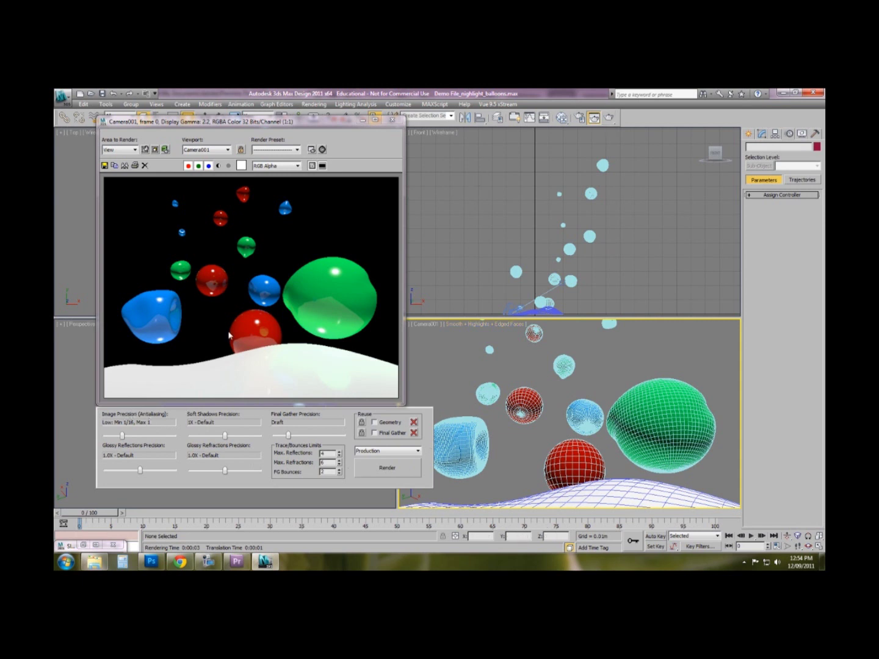
pyautogui.click(391, 121)
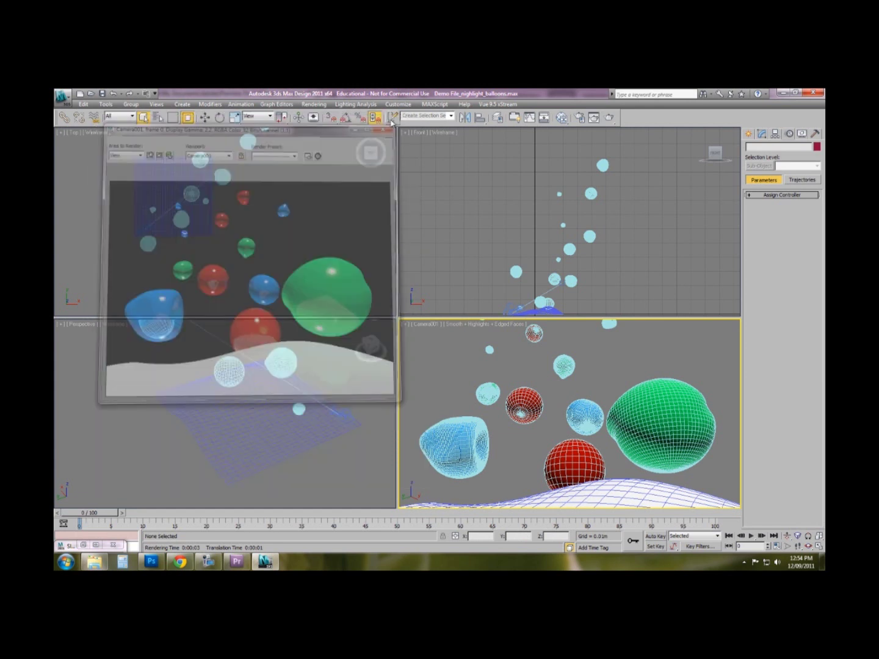
# Start creating a photometric Free Light and accept the recommended mr Photographic Exposure Control
pyautogui.click(205, 560)
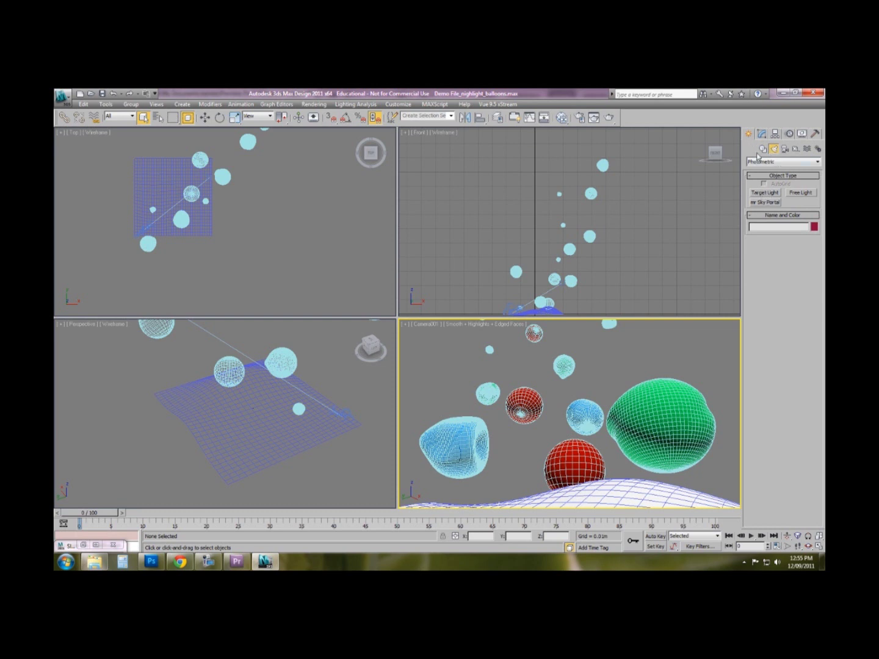
pyautogui.click(785, 149)
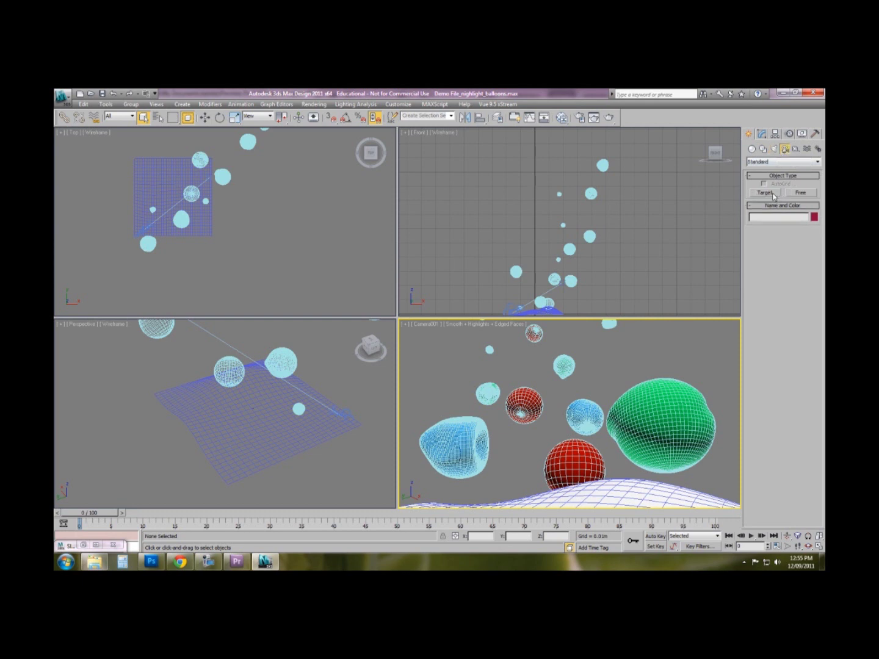
pyautogui.click(773, 149)
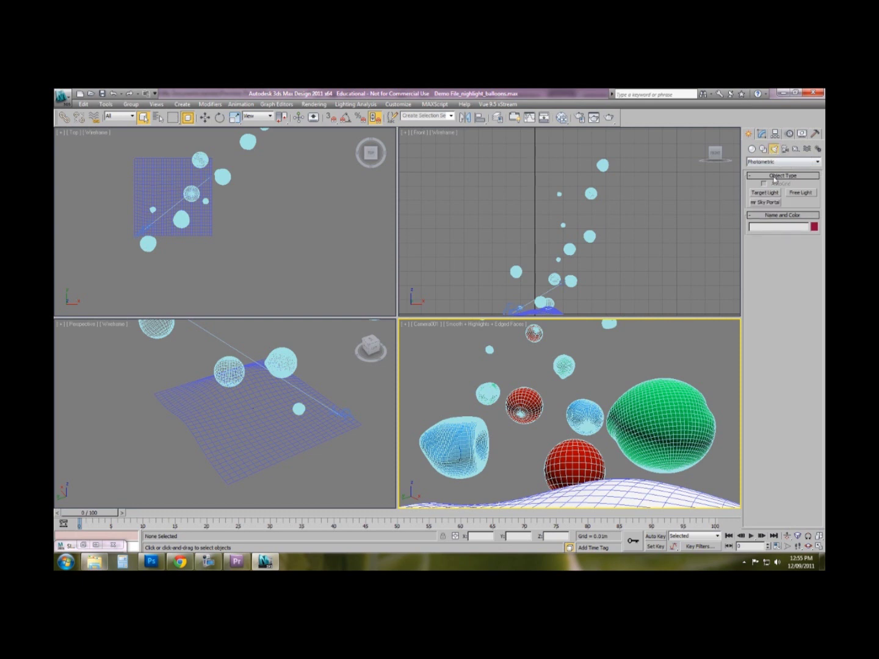
pyautogui.click(801, 194)
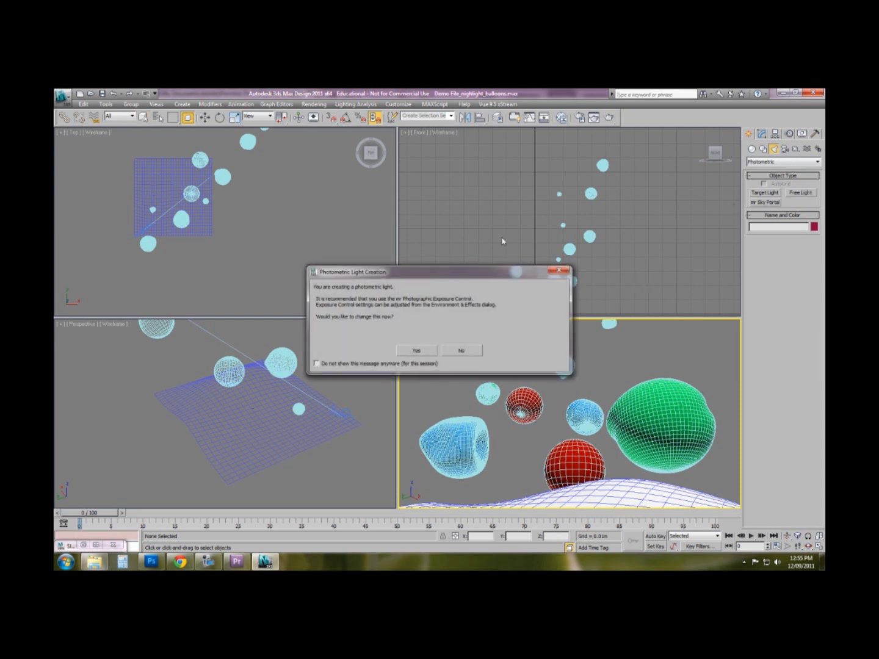
pyautogui.moveTo(421, 281); pyautogui.dragTo(546, 336)
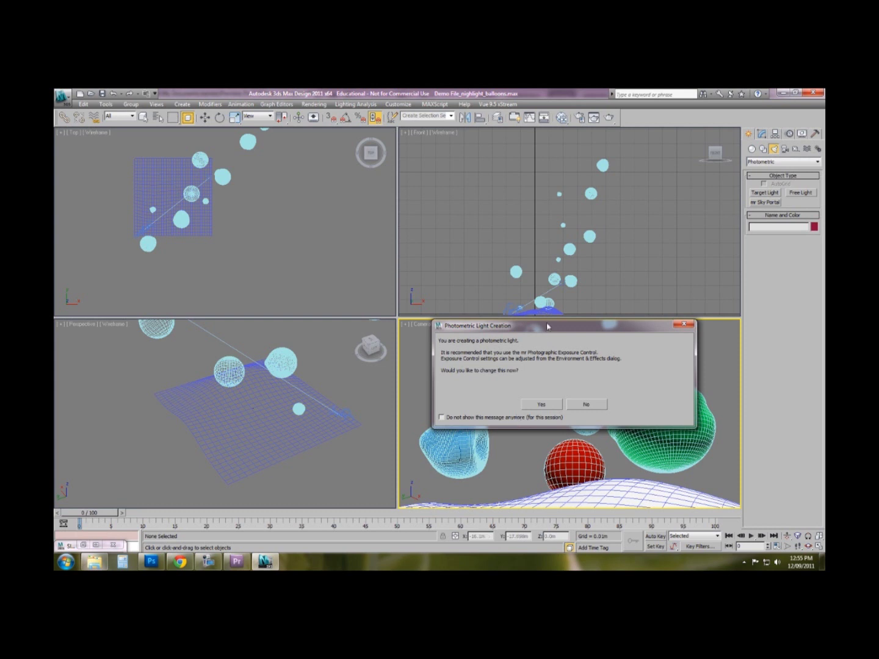
pyautogui.moveTo(549, 326); pyautogui.dragTo(552, 333)
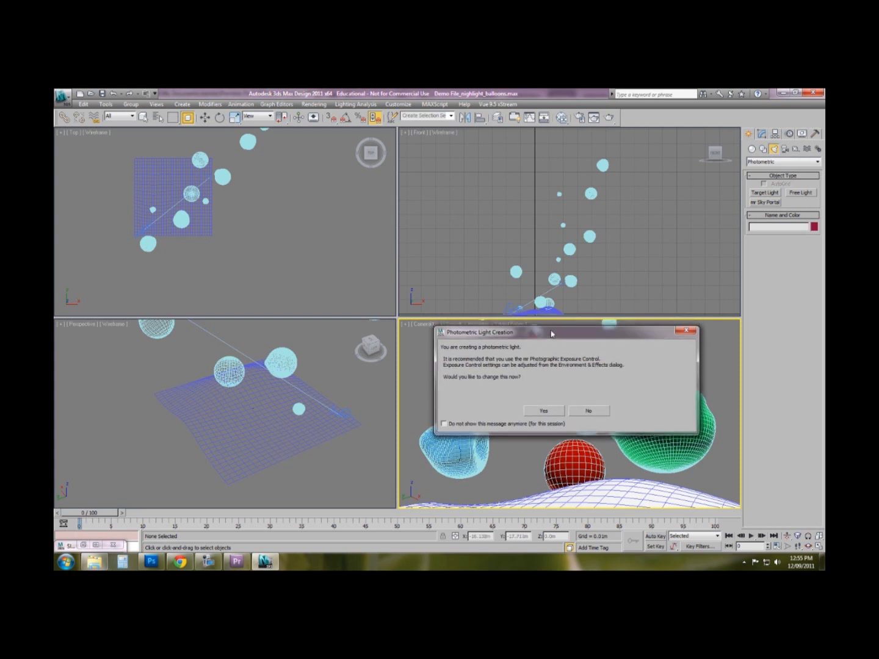
pyautogui.click(548, 413)
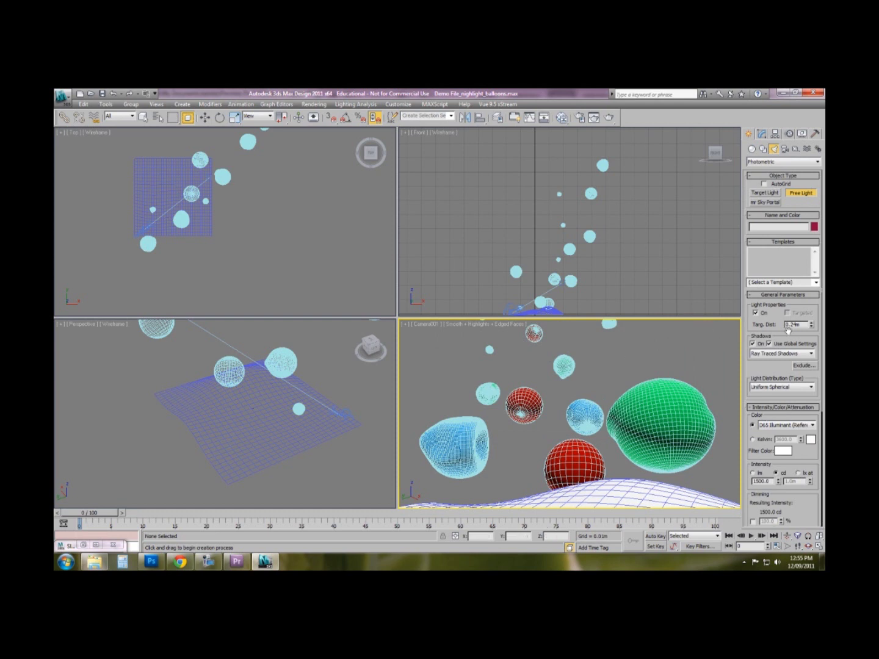
# Place the free light over the terrain at about X -2.87 m, Y -4.25 m and raise it to about Z 12.13 m
pyautogui.click(169, 206)
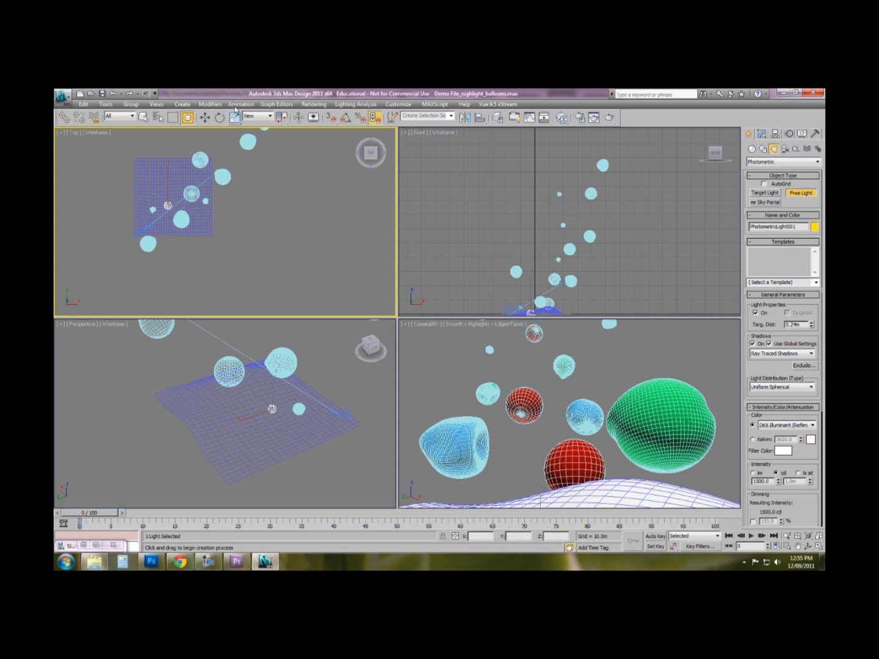
pyautogui.rightClick(546, 418)
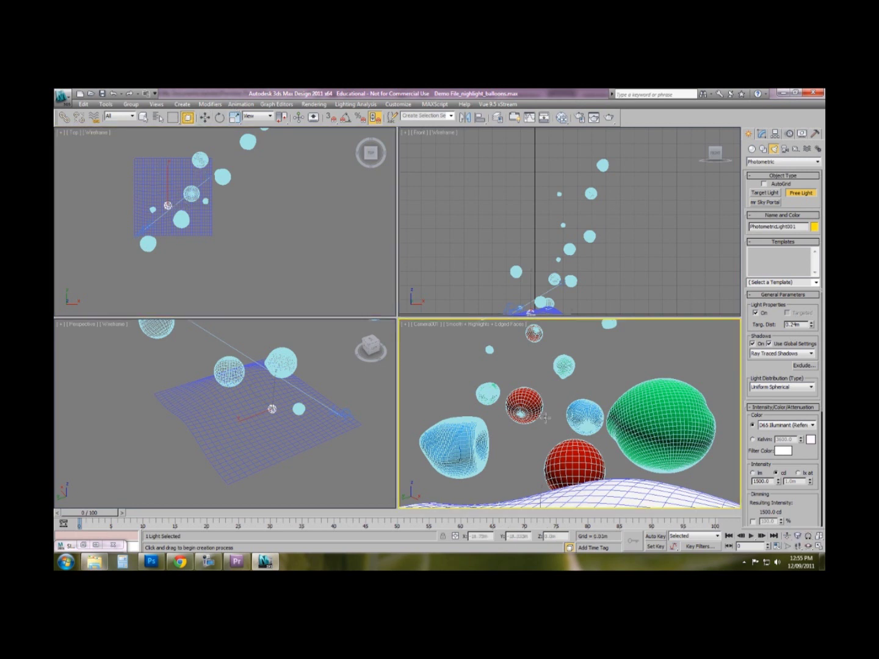
pyautogui.rightClick(234, 216)
pyautogui.rightClick(494, 272)
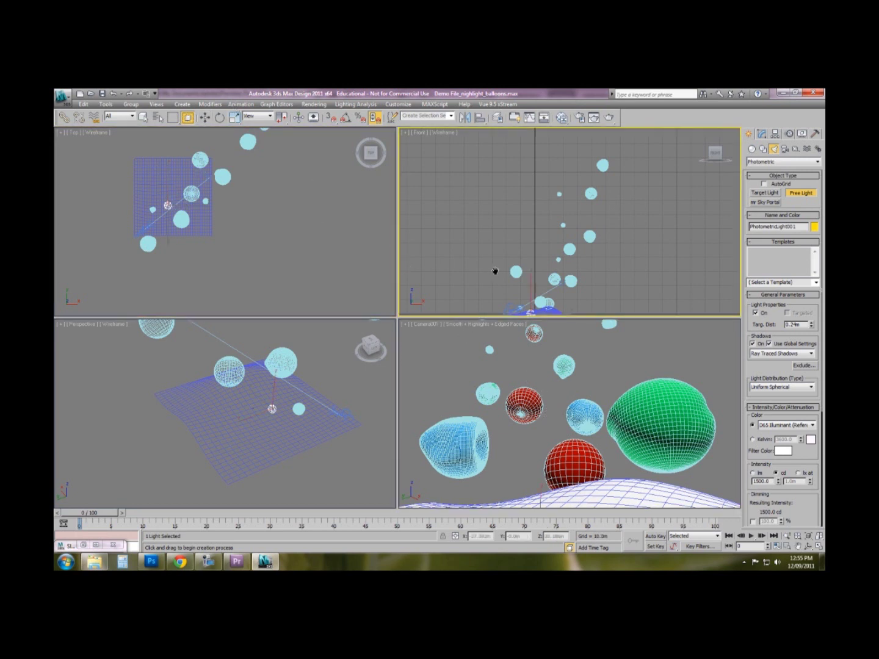
pyautogui.press('w')
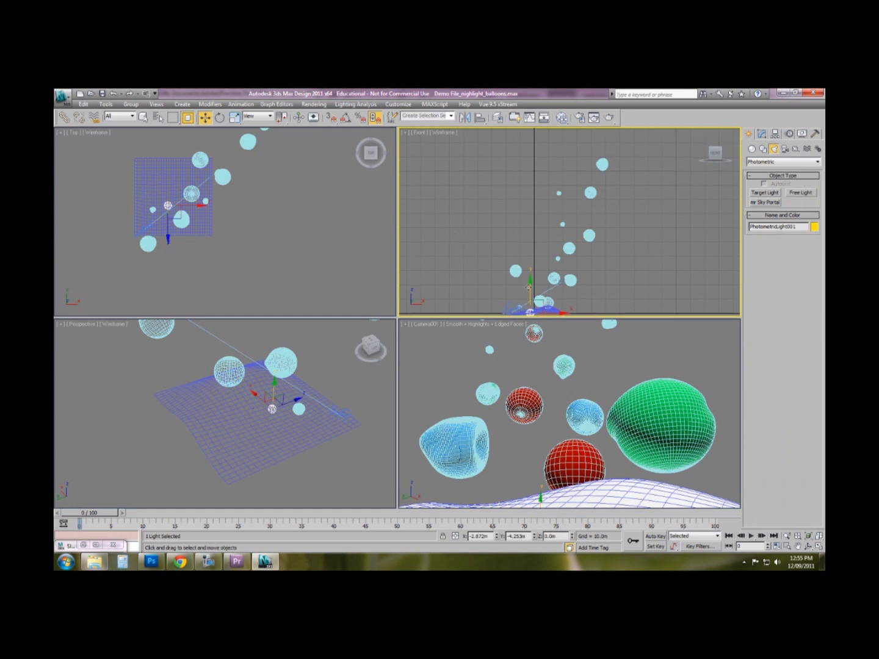
pyautogui.moveTo(529, 288); pyautogui.dragTo(531, 269)
pyautogui.rightClick(513, 348)
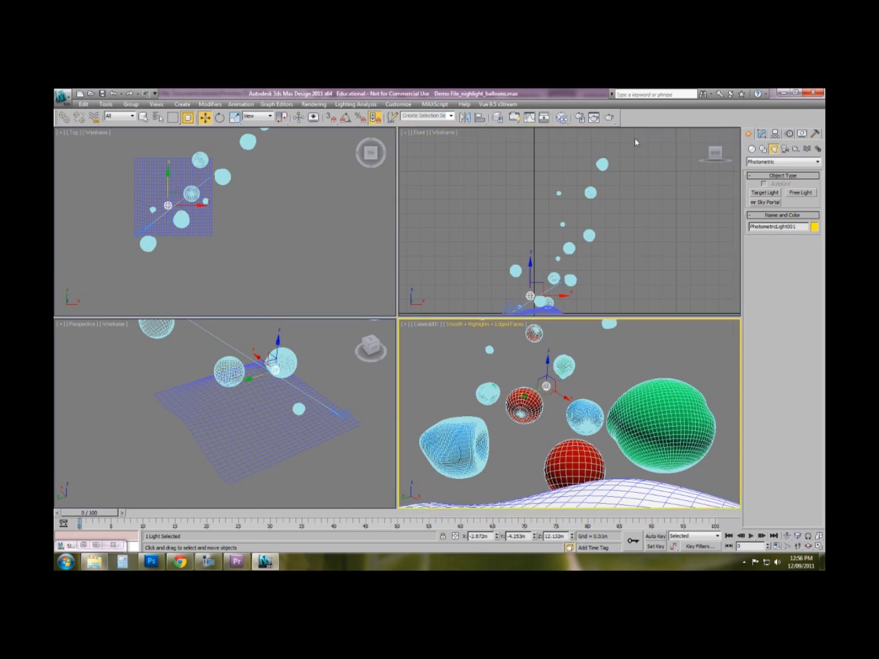
# Render the Camera001 view and generate an exposure control preview in the Environment and Effects settings
pyautogui.click(602, 118)
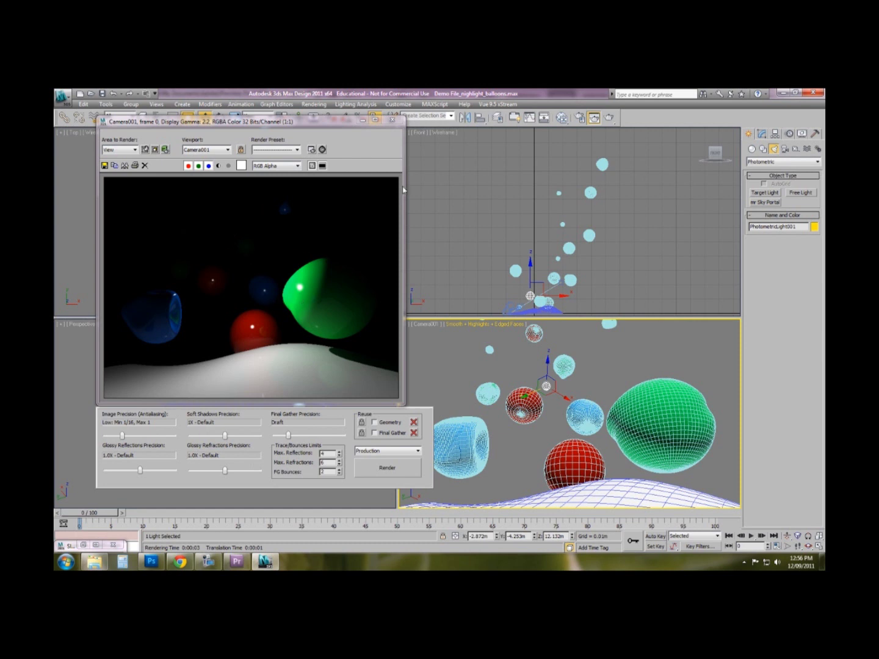
pyautogui.click(322, 150)
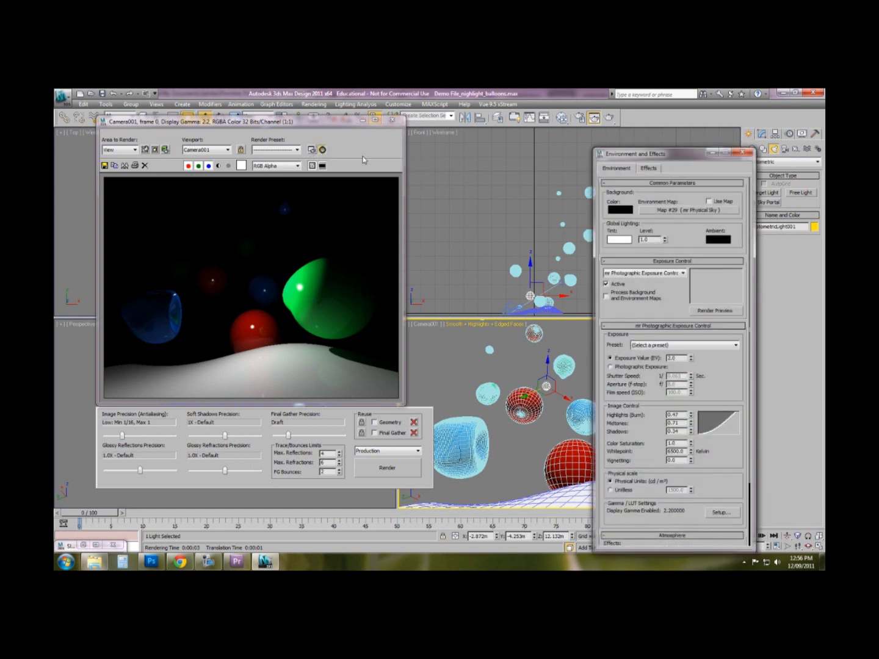
pyautogui.moveTo(672, 160); pyautogui.dragTo(627, 149)
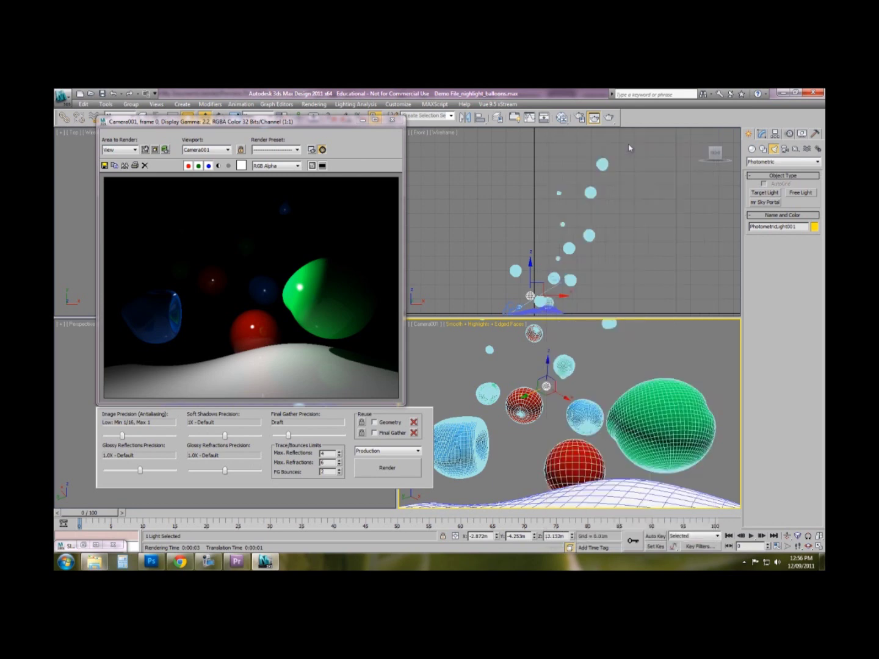
pyautogui.click(650, 300)
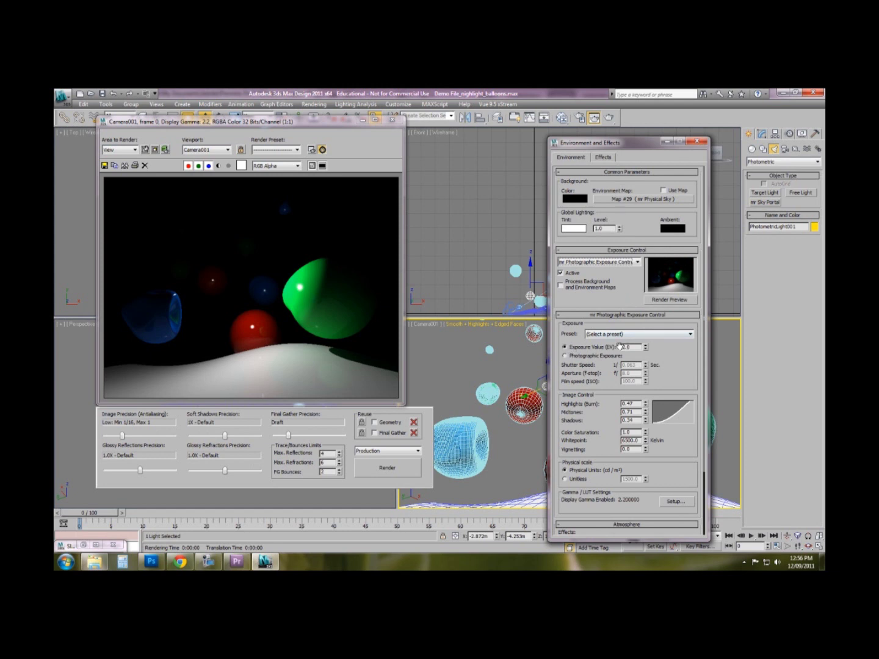
# Try lowering the photographic exposure value (EV) to 1.0 and further to 0.0
pyautogui.click(619, 346)
pyautogui.moveTo(646, 349); pyautogui.dragTo(649, 354)
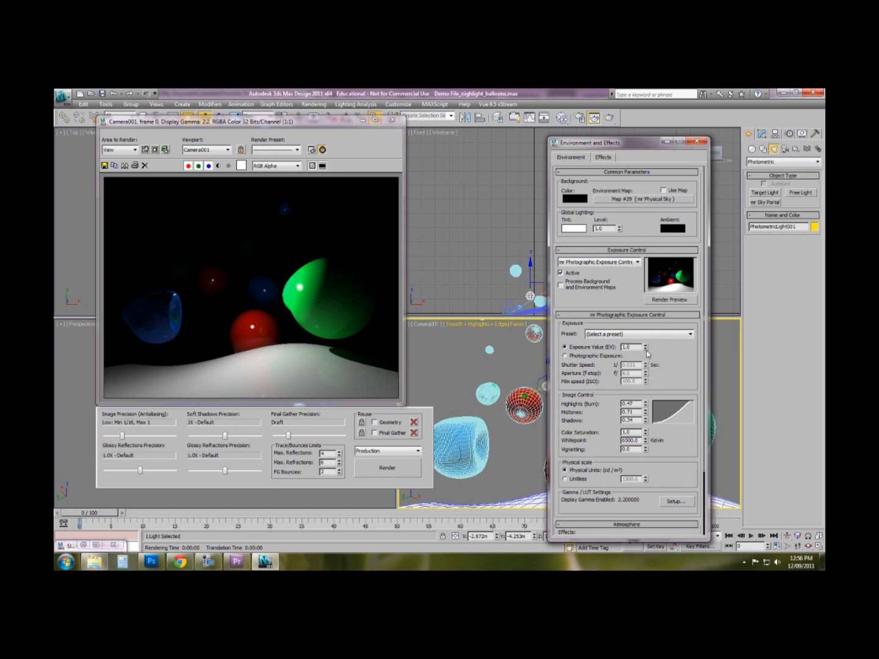
pyautogui.moveTo(646, 348); pyautogui.dragTo(646, 356)
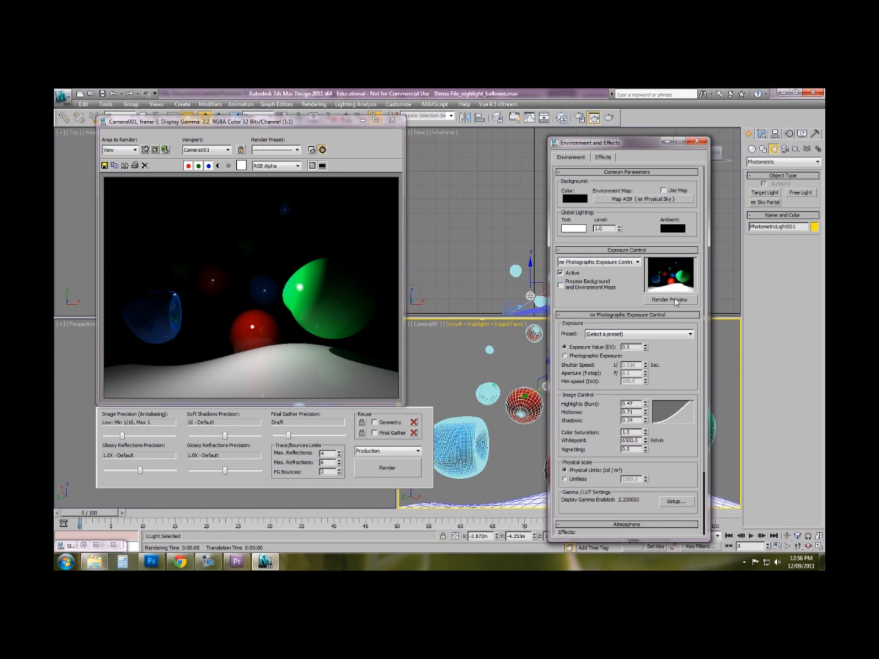
# Try Highlights (Burn) at 0.0, undo that change, and return the exposure value (EV) to 2.0
pyautogui.moveTo(645, 410); pyautogui.dragTo(646, 416)
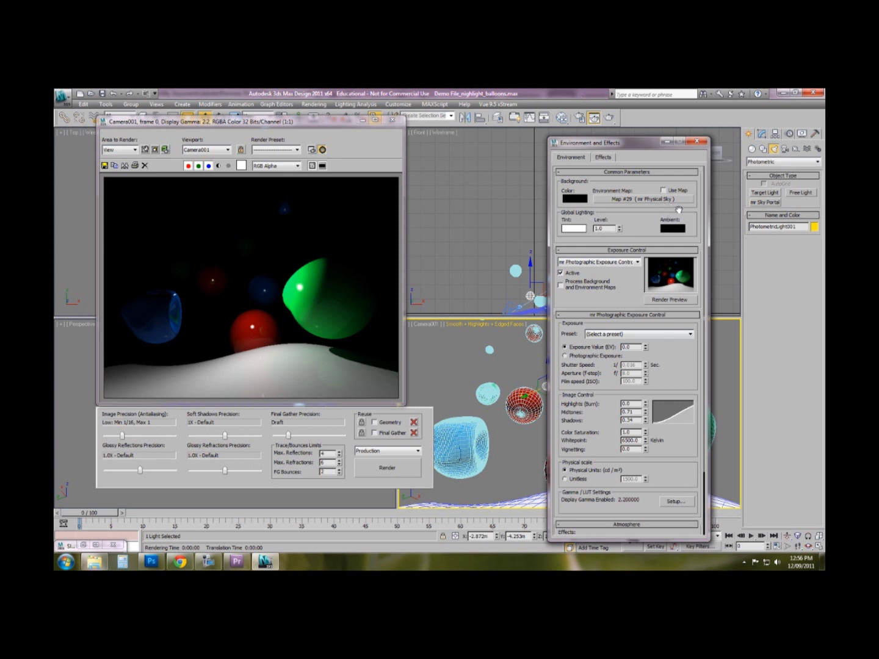
pyautogui.hotkey('ctrl', 'z')
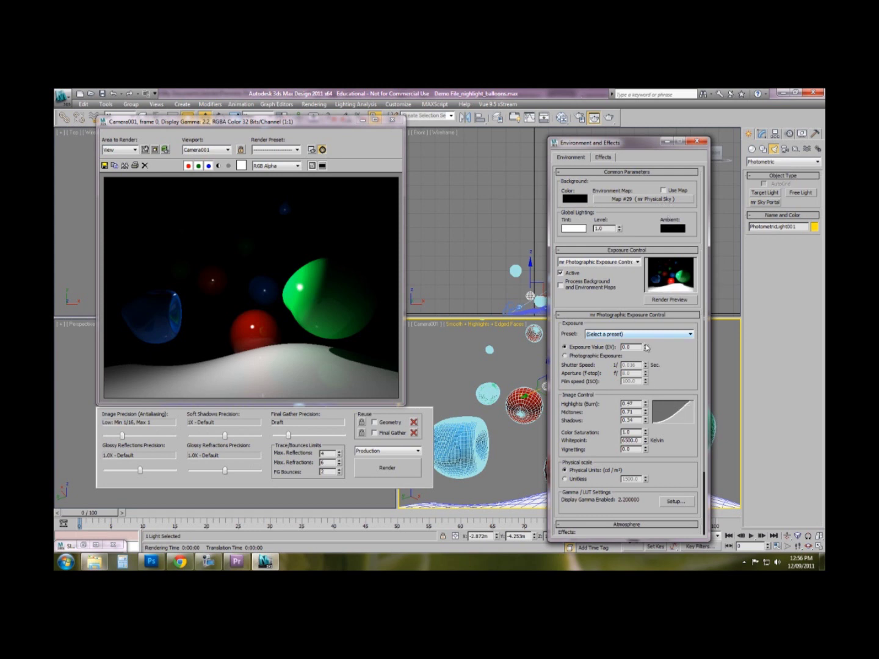
pyautogui.moveTo(647, 347); pyautogui.dragTo(646, 333)
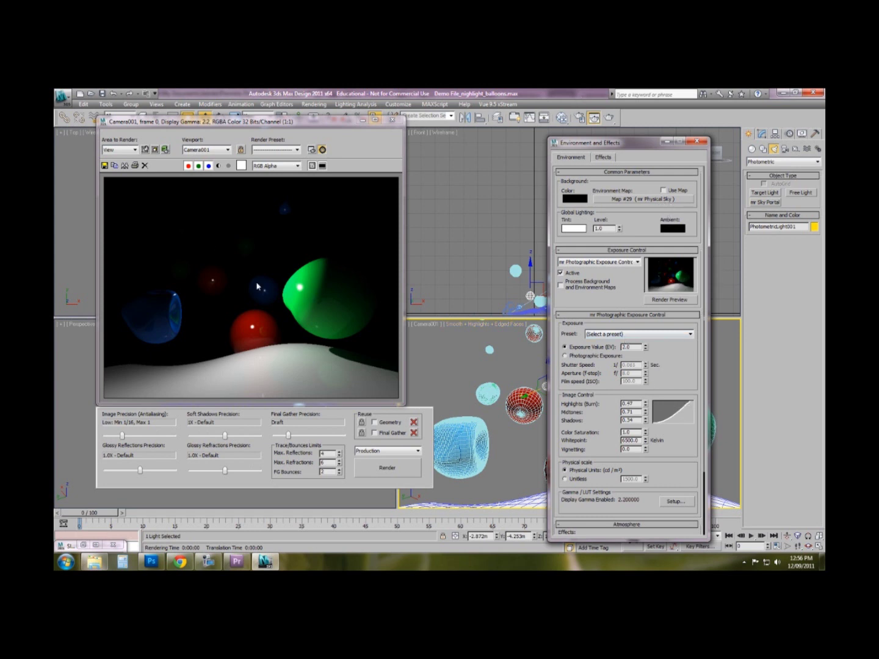
# Close the exposure settings and the old rendered frame, and render the Camera001 view again
pyautogui.click(697, 144)
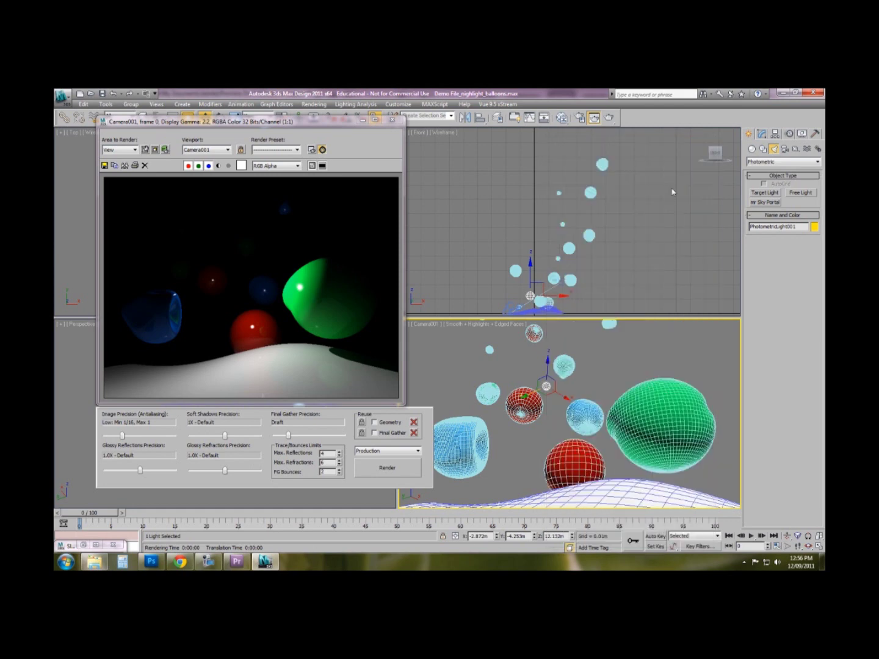
pyautogui.click(392, 120)
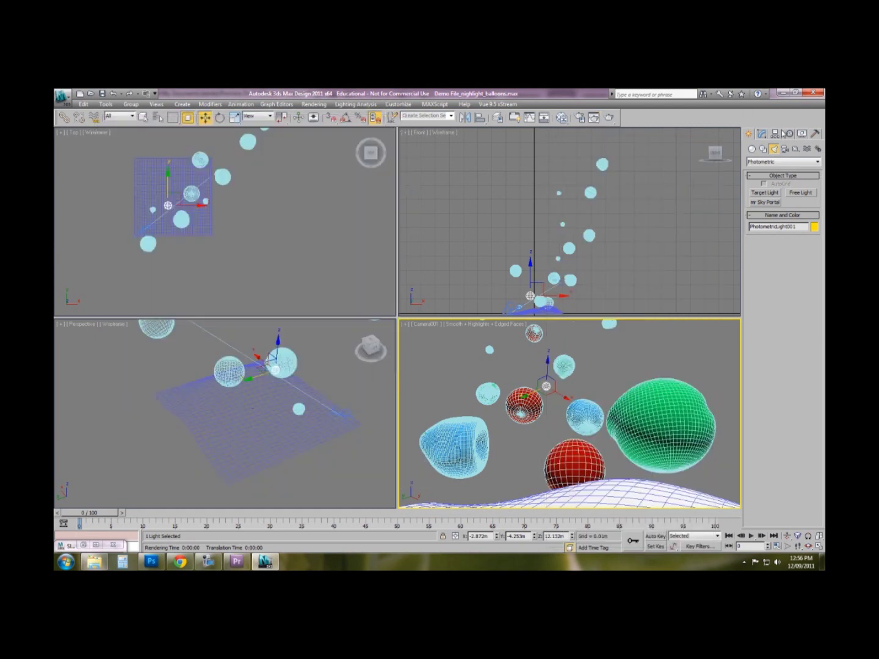
pyautogui.click(608, 118)
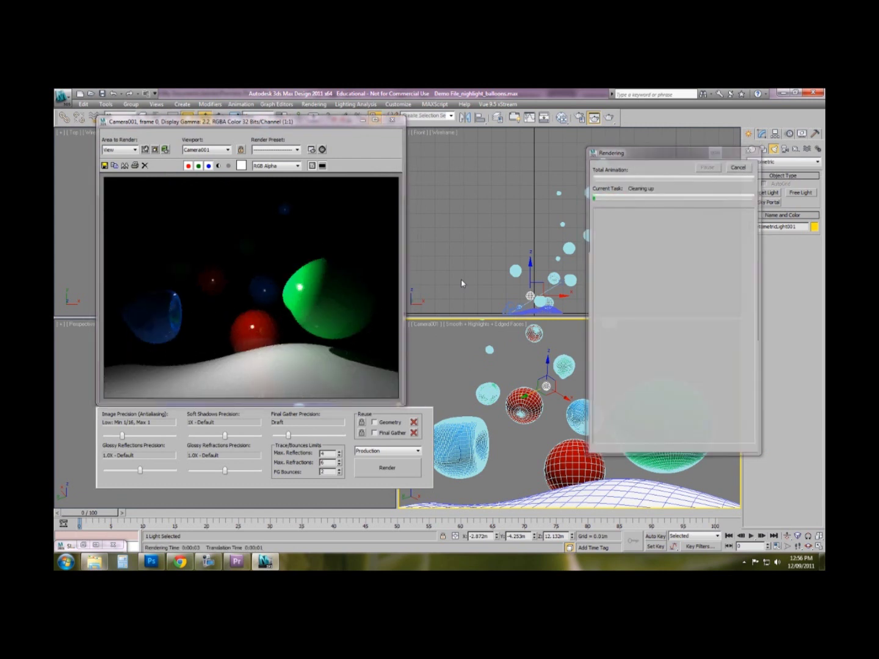
# Set the free photometric light's intensity to 3000 cd
pyautogui.click(763, 134)
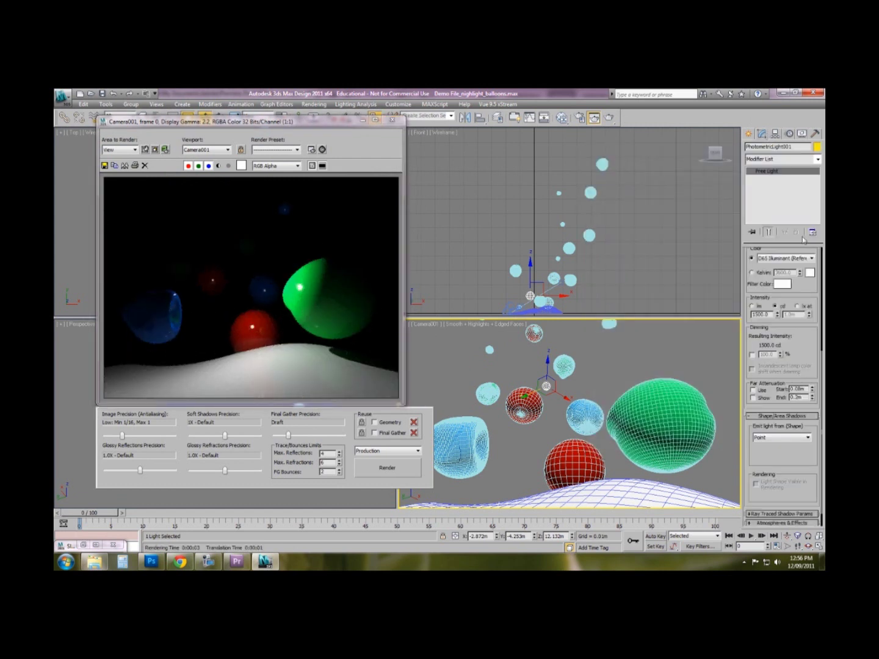
pyautogui.moveTo(797, 285); pyautogui.dragTo(801, 346)
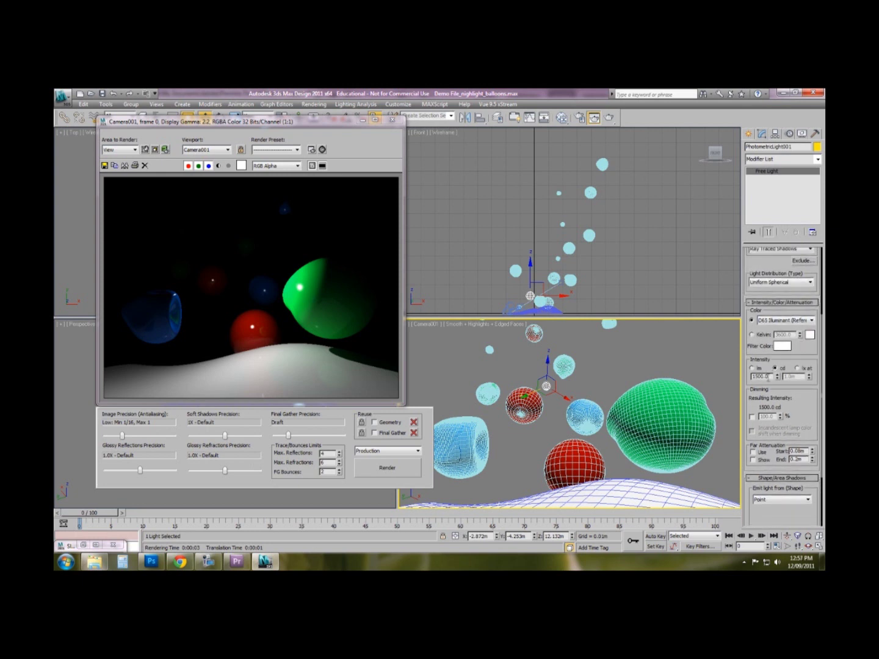
pyautogui.doubleClick(761, 376)
pyautogui.write('300')
# Set the area to render to Region and position the region over the central balloons
pyautogui.click(111, 154)
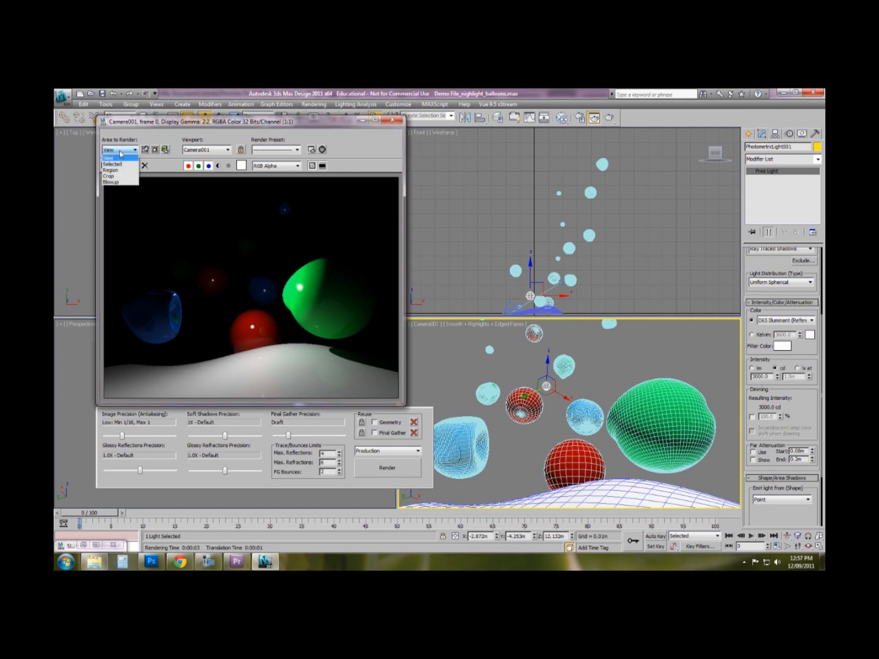
pyautogui.click(121, 156)
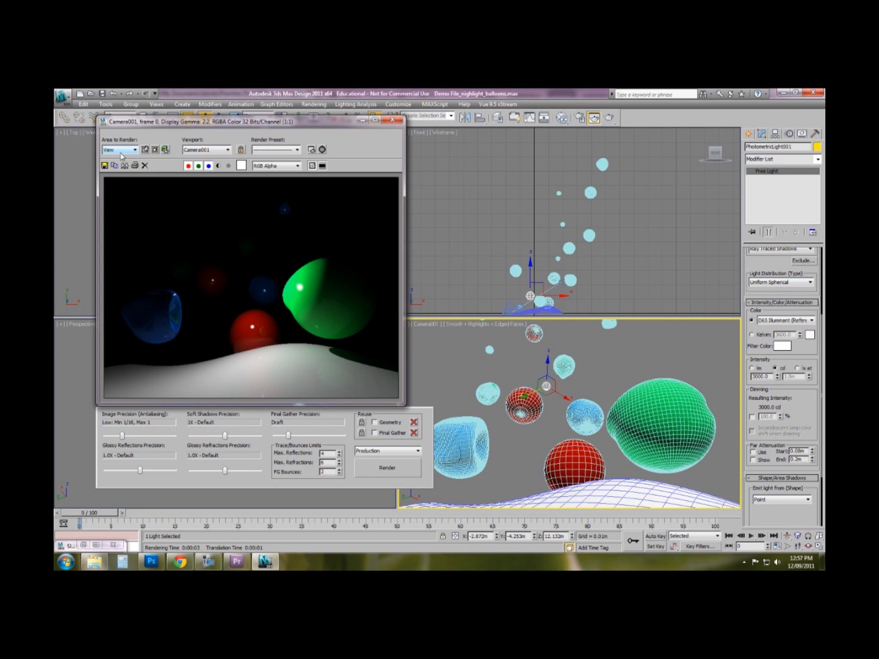
pyautogui.click(121, 155)
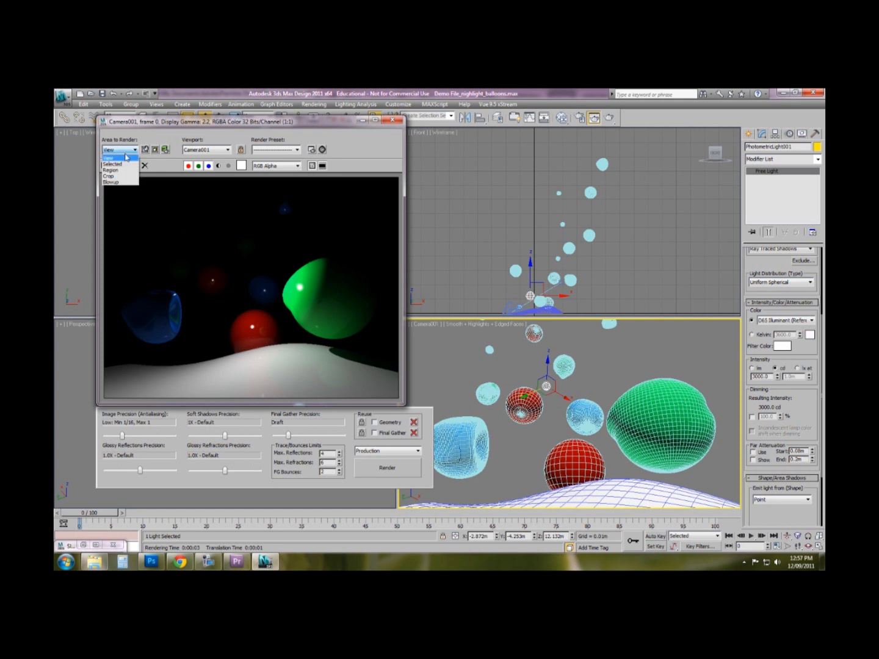
pyautogui.click(112, 169)
pyautogui.moveTo(267, 291); pyautogui.dragTo(238, 295)
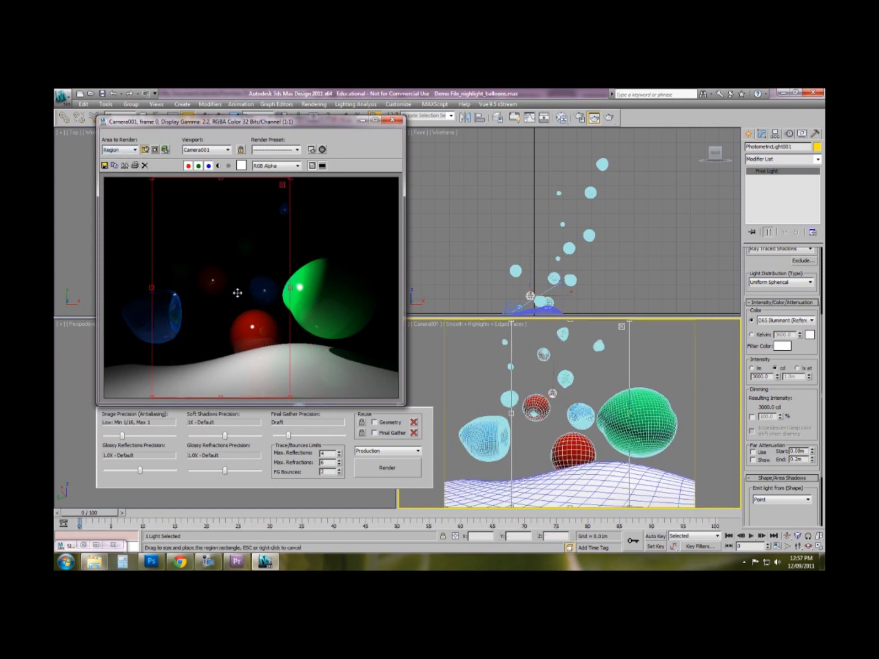
# Render the chosen region of the camera view and set the free light's intensity to 1500 cd, closing the rendered frame
pyautogui.rightClick(262, 189)
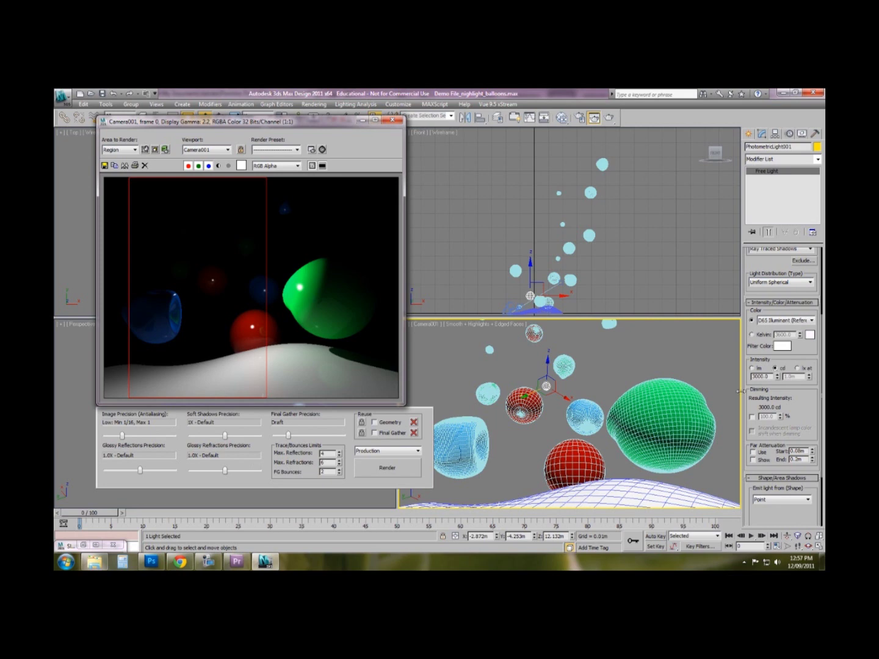
pyautogui.click(387, 469)
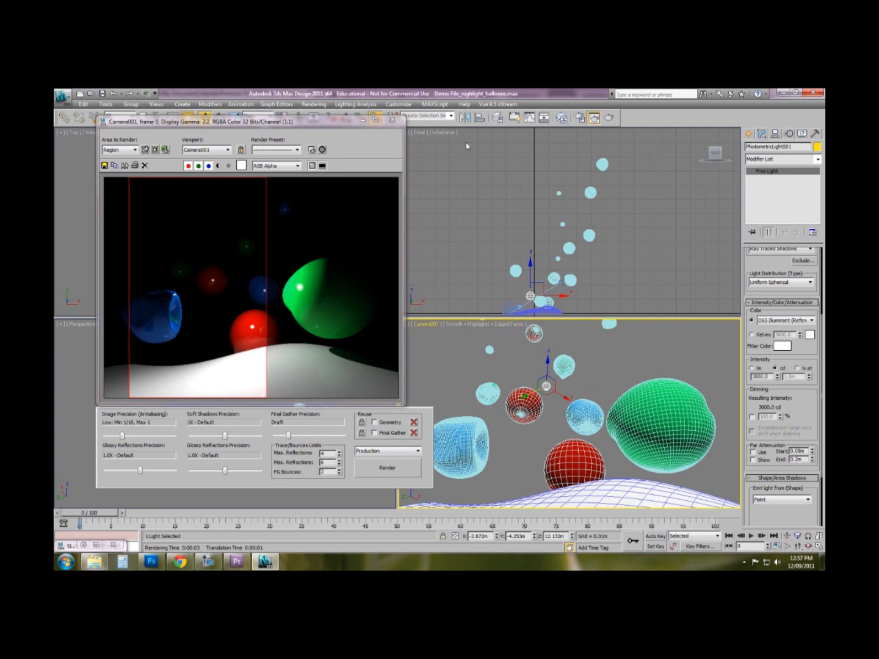
pyautogui.doubleClick(771, 378)
pyautogui.write('1500')
pyautogui.press('Return')
pyautogui.click(392, 120)
pyautogui.moveTo(207, 560)
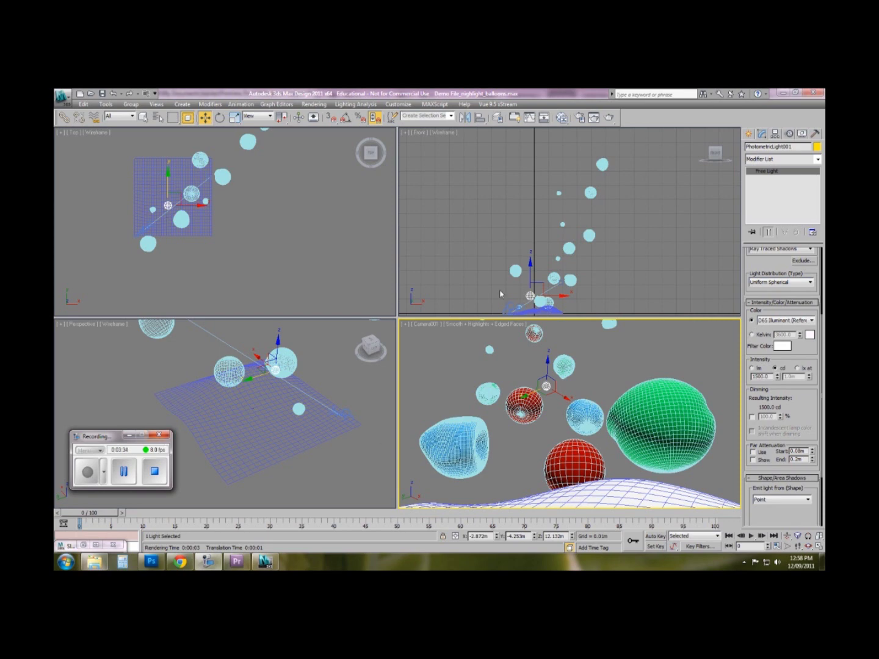
# Maximize the Camera001 view, turn off Edged Faces in it, and deselect the light
pyautogui.click(820, 548)
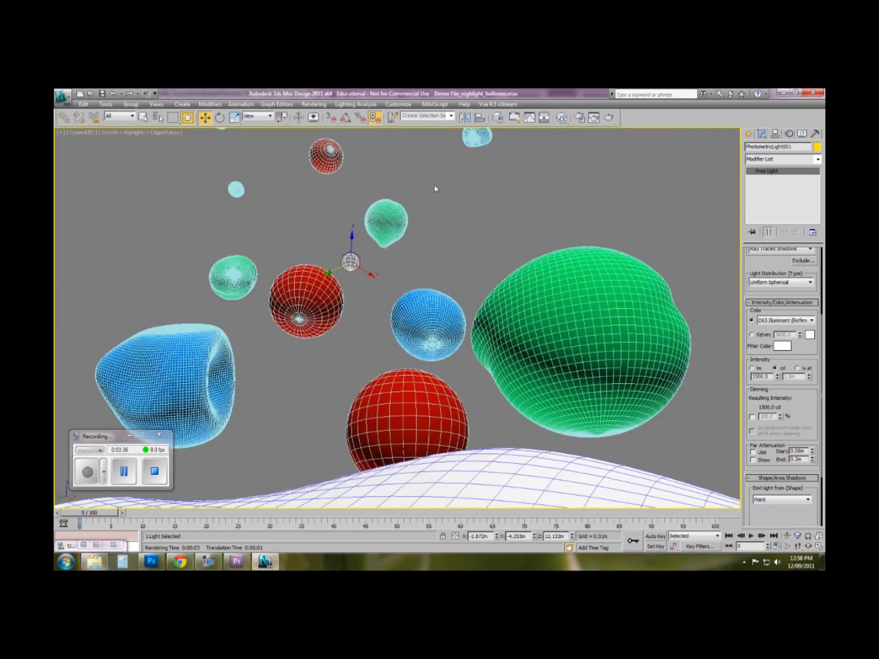
pyautogui.click(151, 136)
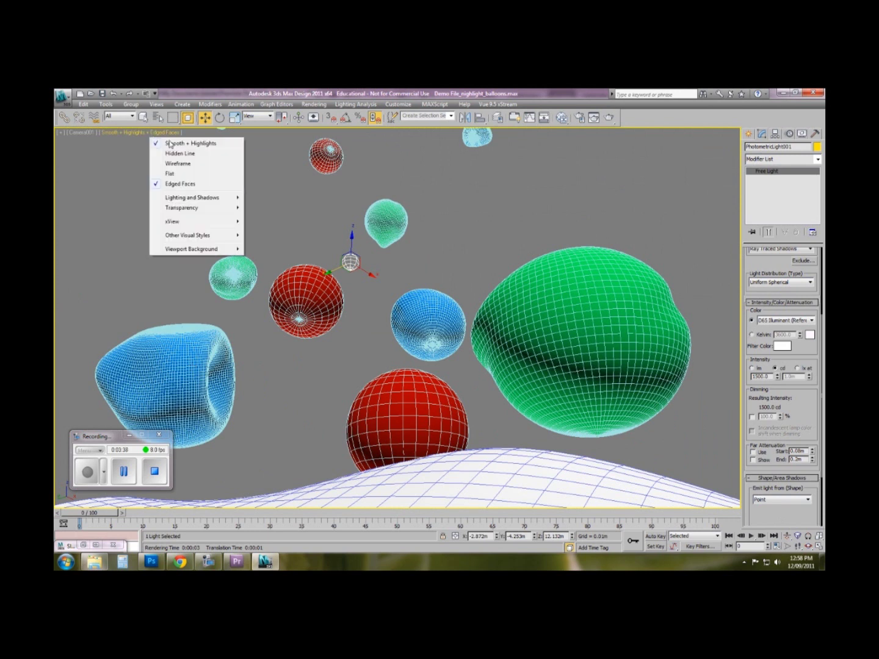
pyautogui.click(196, 187)
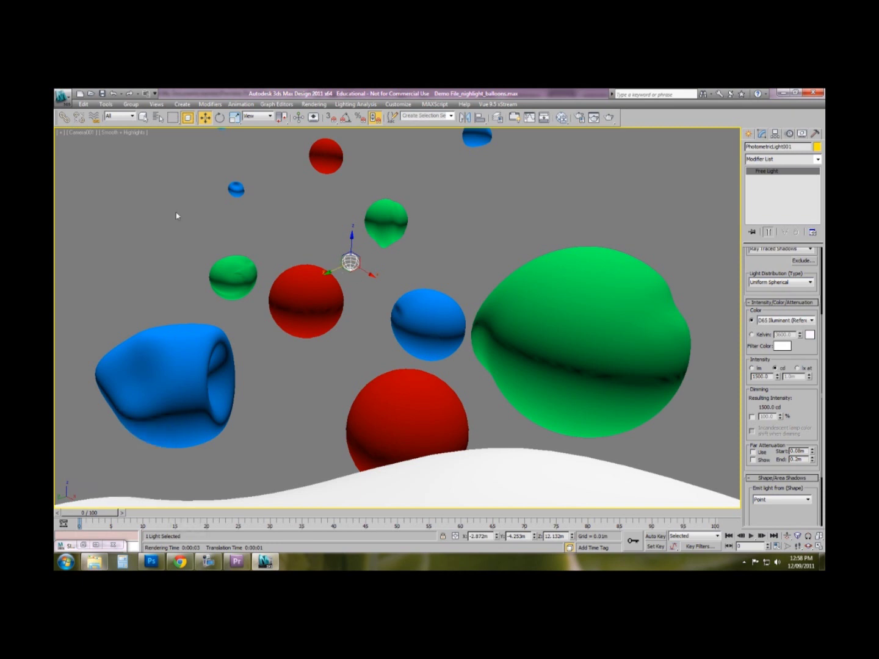
pyautogui.click(198, 181)
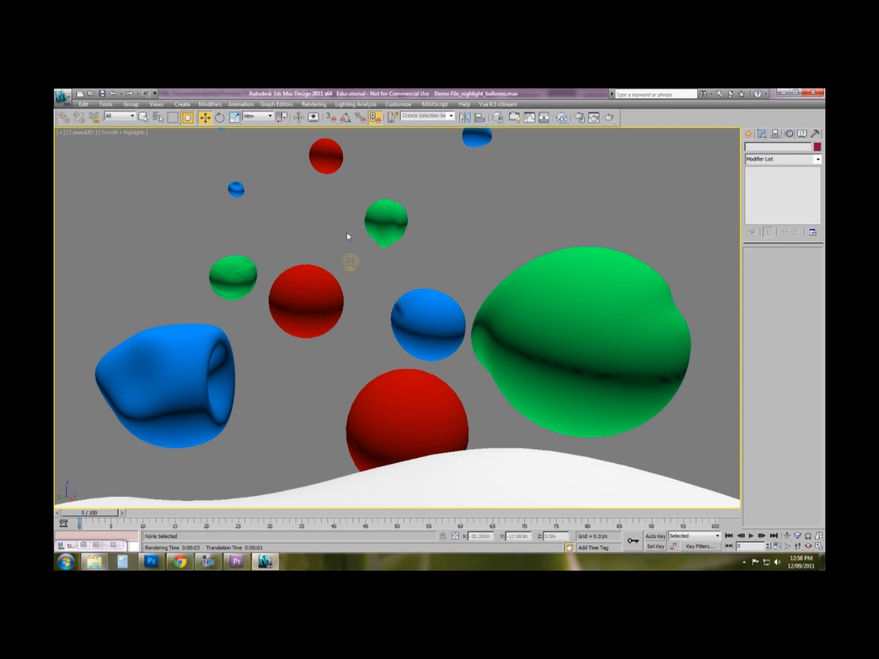
# Set the Camera001 view to Illuminate with Scene Lights
pyautogui.click(127, 134)
pyautogui.moveTo(155, 200)
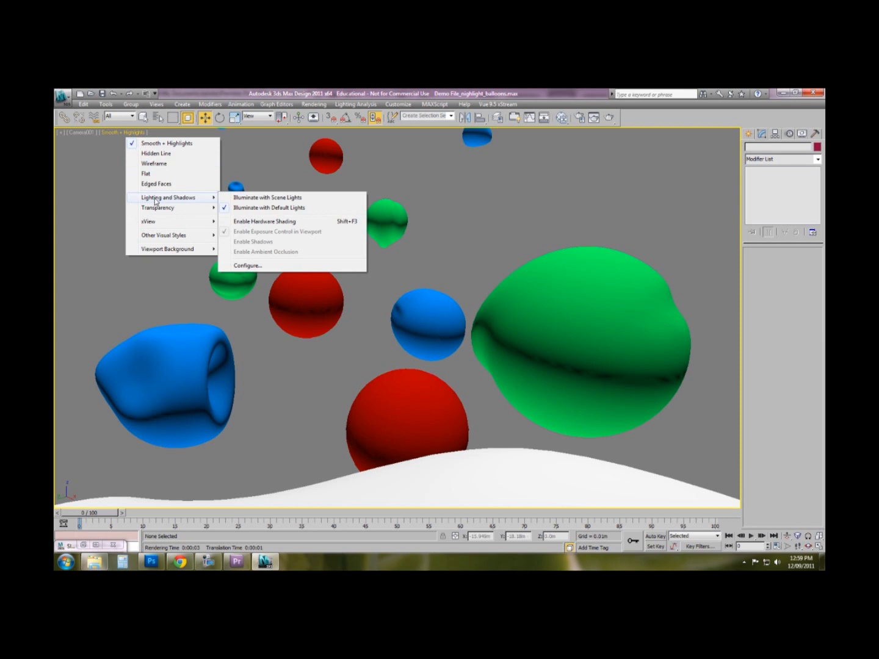
pyautogui.click(261, 199)
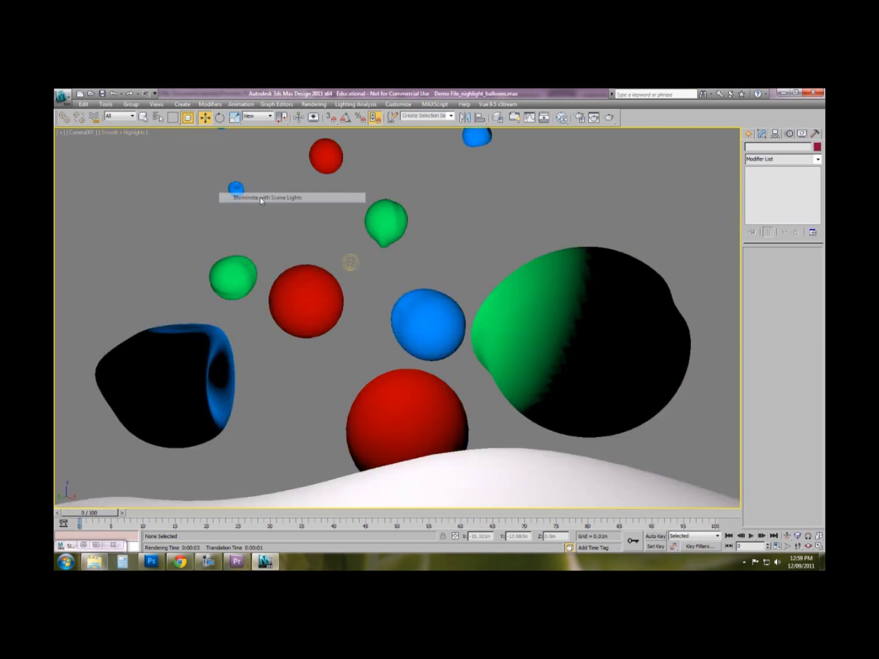
# Move the free light to about Y -7.75 m, Z 7.73 m and set its colour to Halogen (Warm)
pyautogui.click(353, 264)
pyautogui.moveTo(352, 241); pyautogui.dragTo(409, 310)
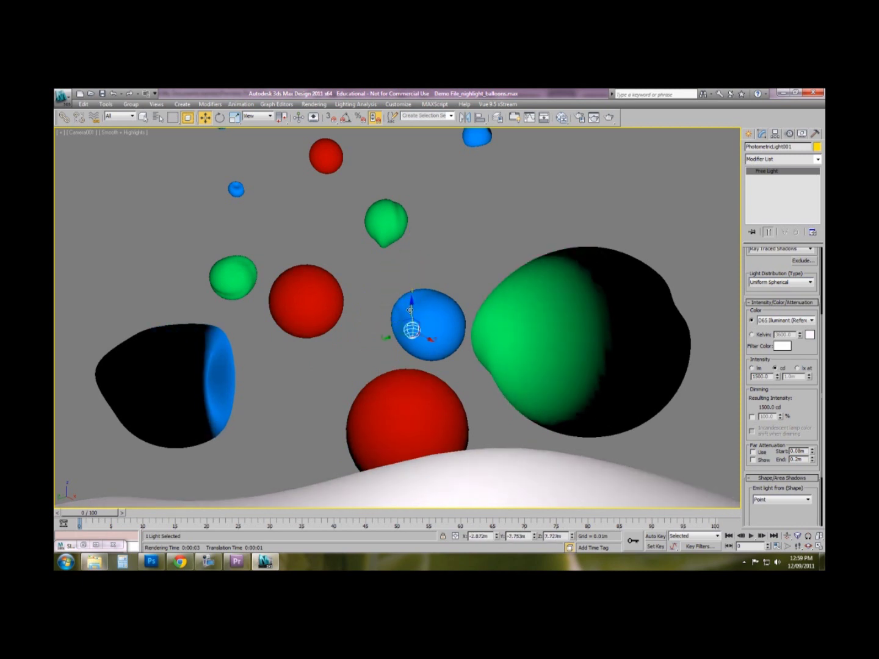
pyautogui.scroll(2, 779, 263)
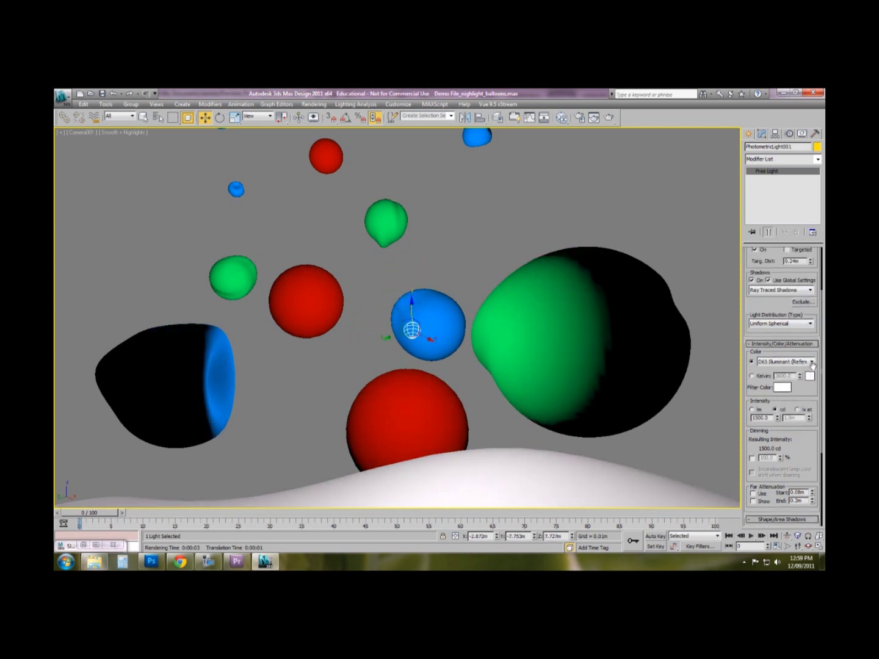
pyautogui.click(811, 364)
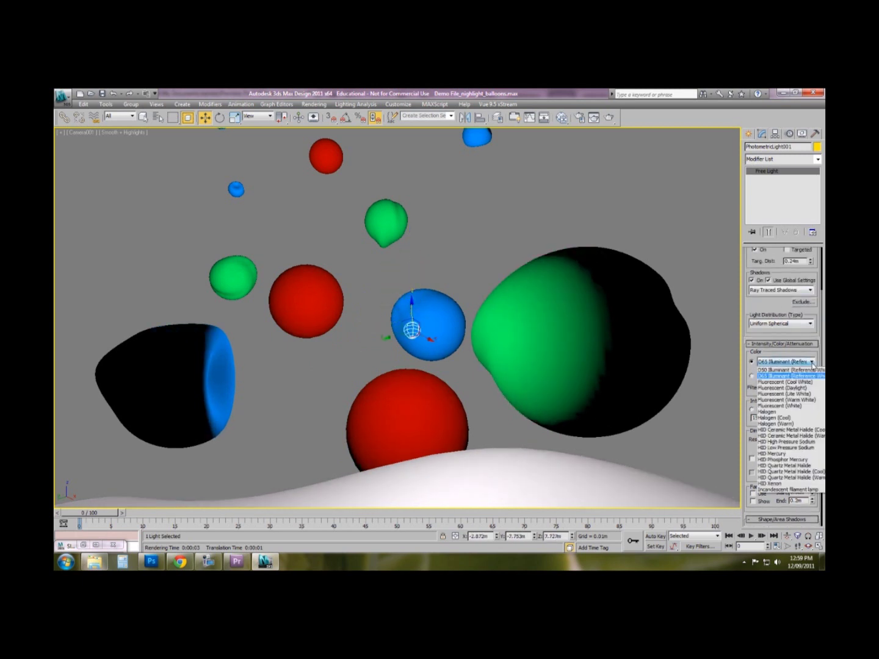
pyautogui.click(788, 422)
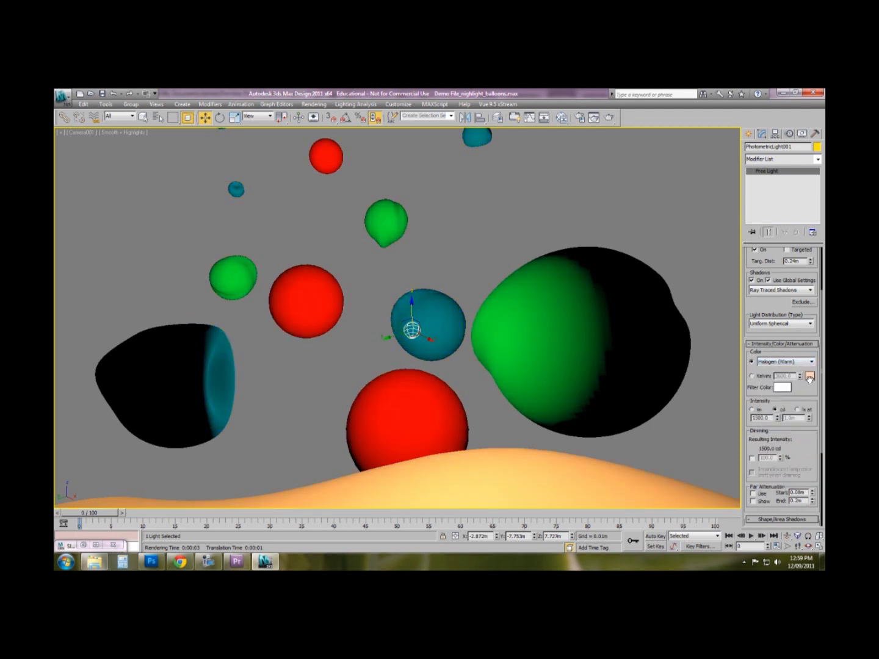
pyautogui.moveTo(789, 275); pyautogui.dragTo(803, 335)
# Restore the four views and place a photometric target light in the Front view, aimed down at the terrain from about 24.3 m
pyautogui.click(748, 135)
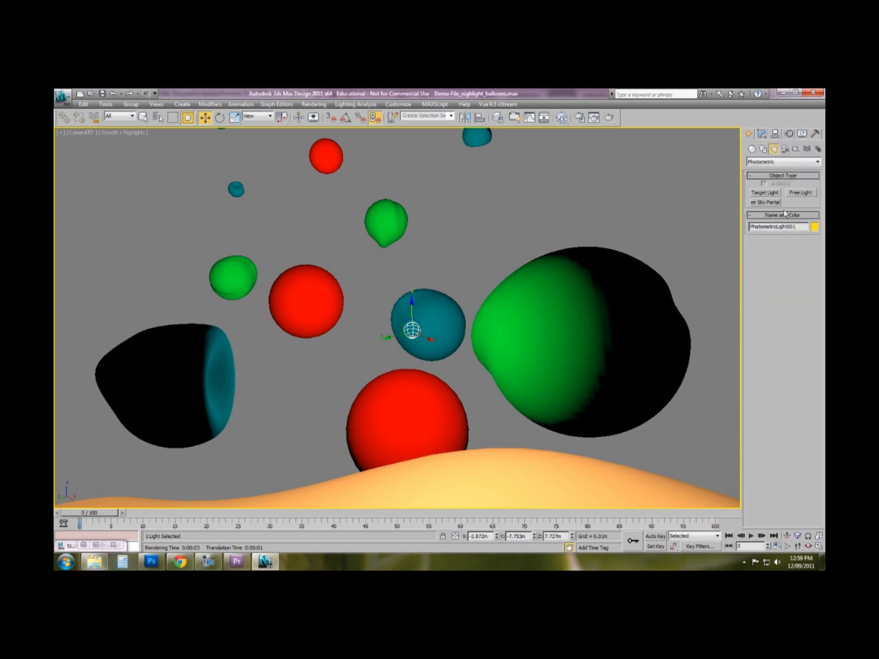
pyautogui.click(818, 547)
pyautogui.scroll(5, 561, 303)
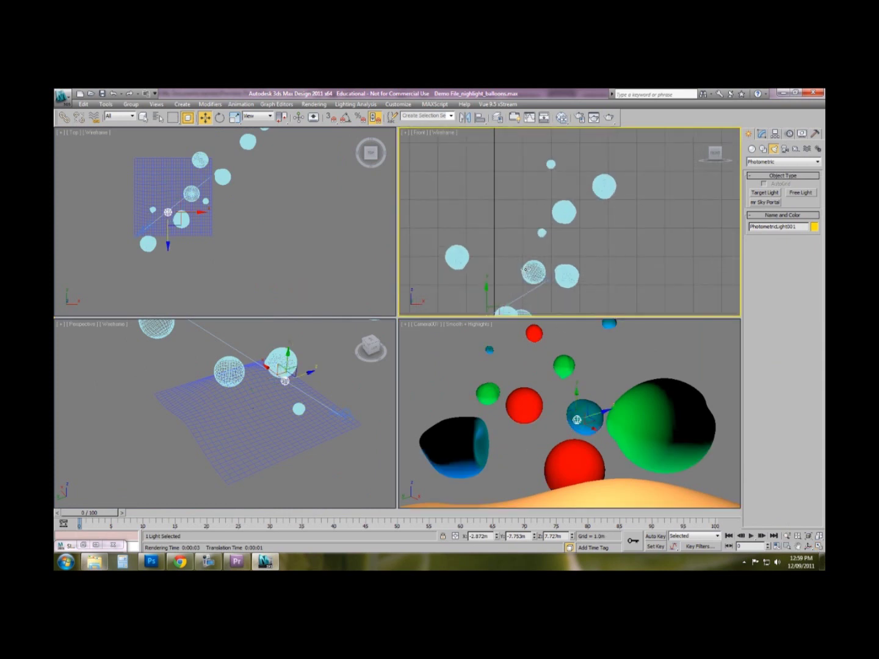
pyautogui.moveTo(552, 232)
pyautogui.mouseDown(button='middle')
pyautogui.moveTo(541, 202)
pyautogui.moveTo(545, 223)
pyautogui.mouseUp(button='middle')
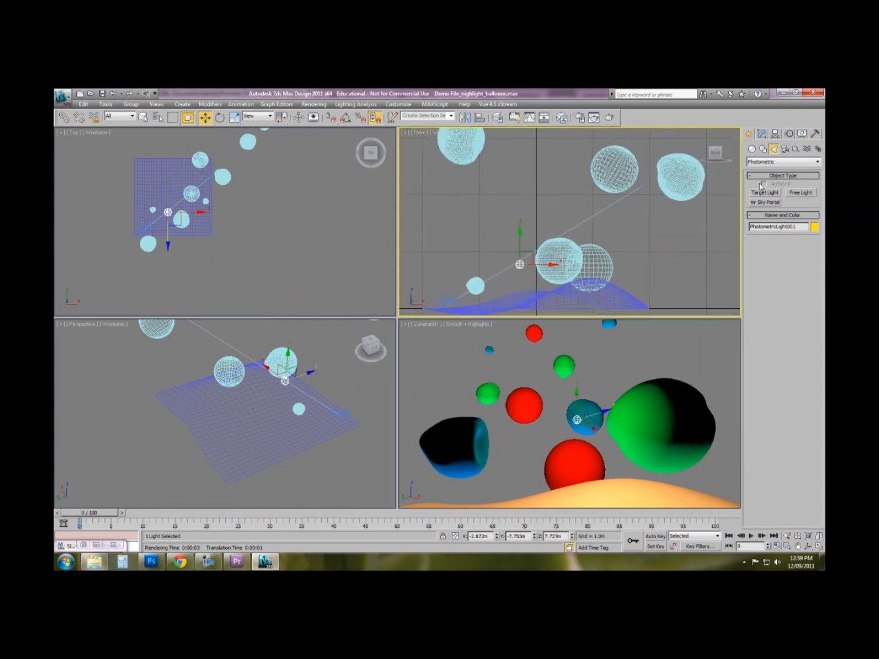
pyautogui.click(766, 193)
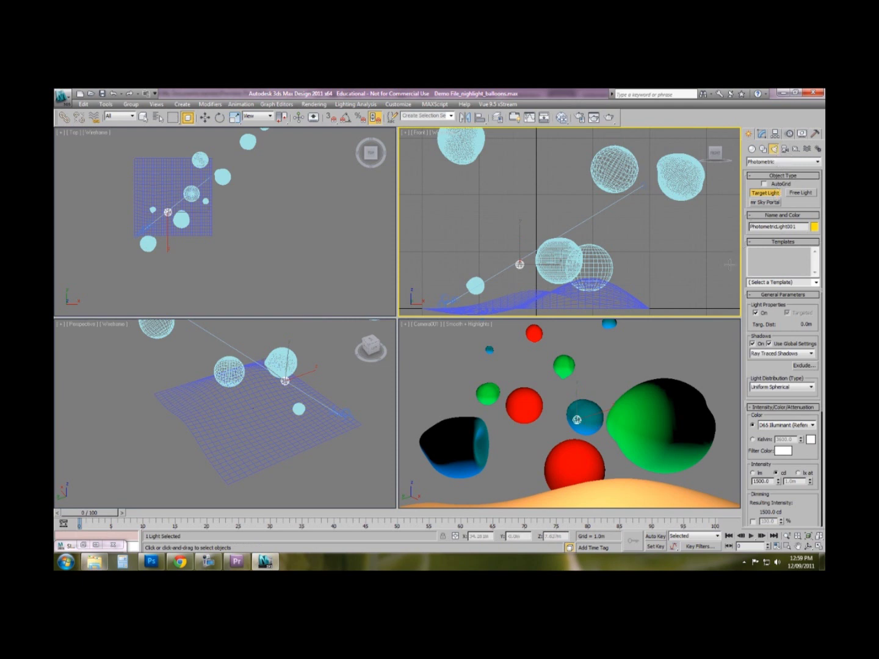
pyautogui.click(208, 562)
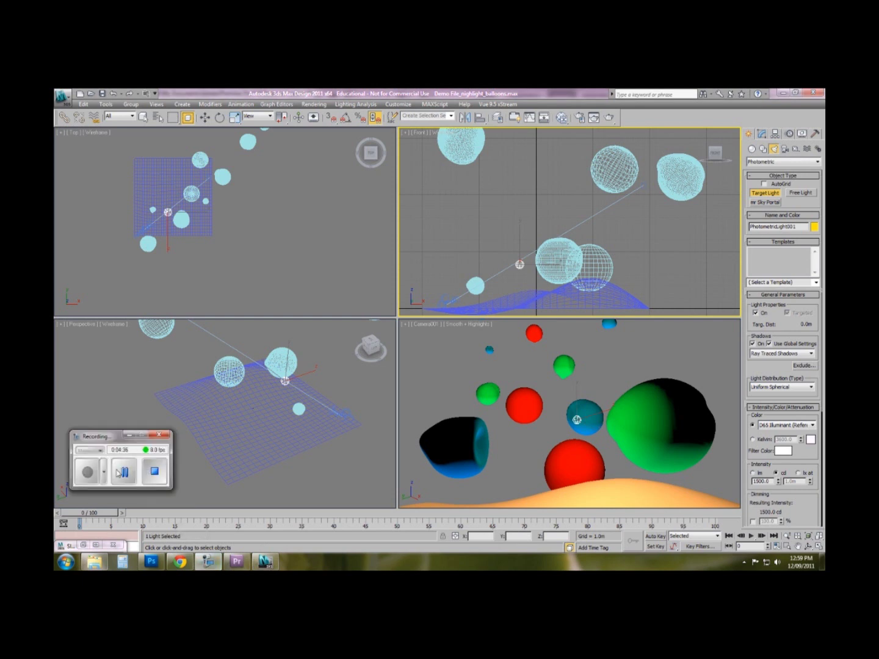
pyautogui.click(129, 435)
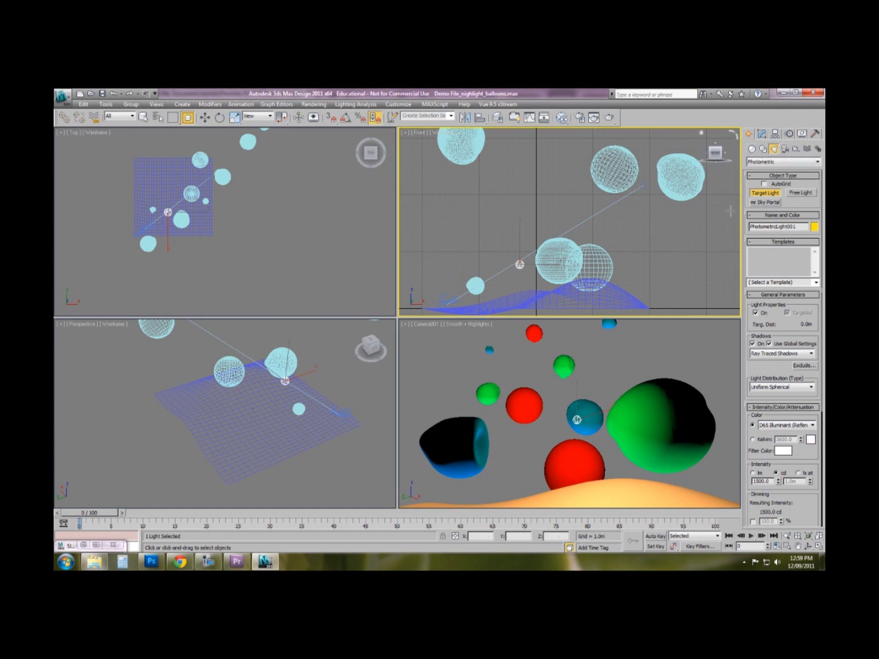
pyautogui.moveTo(463, 166); pyautogui.dragTo(462, 303)
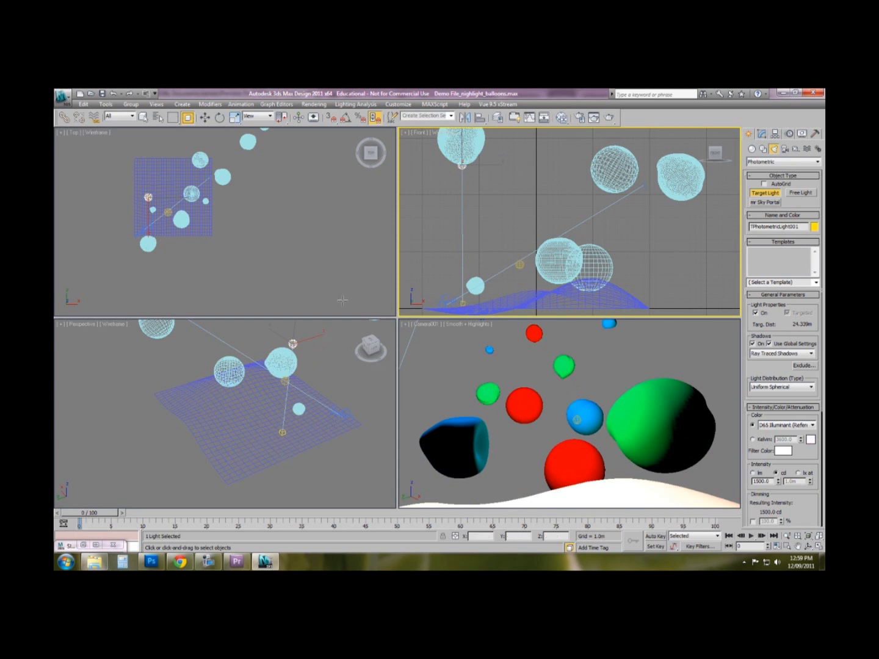
# Delete the free light beside the blue balloon in the camera view
pyautogui.press('w')
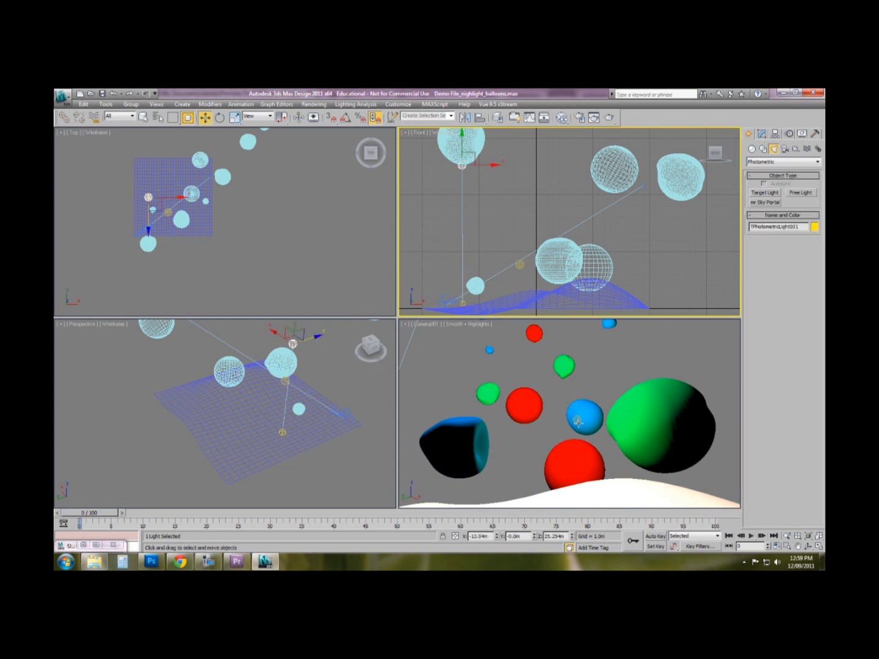
pyautogui.click(578, 420)
pyautogui.press('Delete')
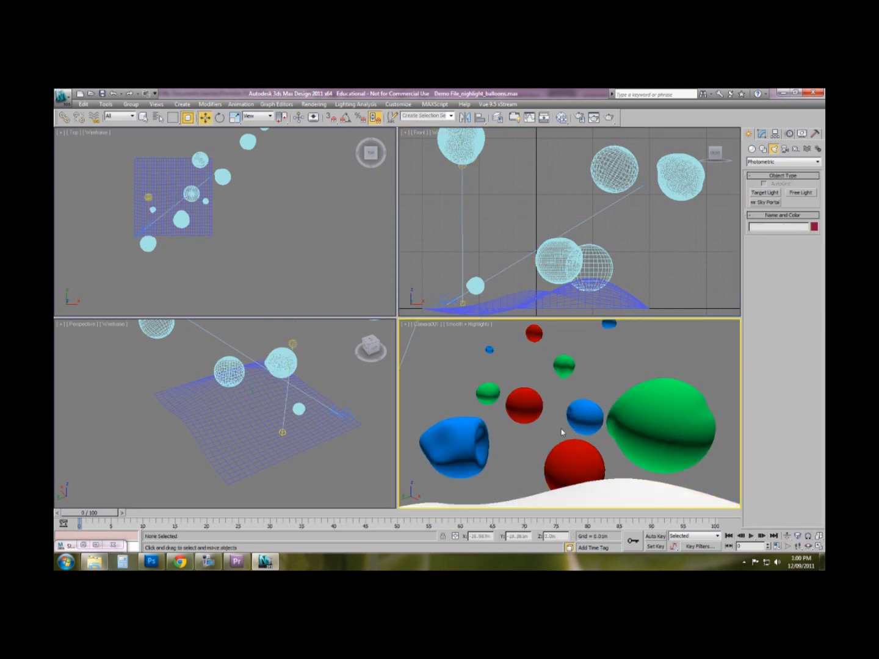
# Move the target light to about X 7.75 m, Y -4.55 m, Z 18.84 m and its target to about X 5.58 m, Z 0.92 m
pyautogui.click(476, 227)
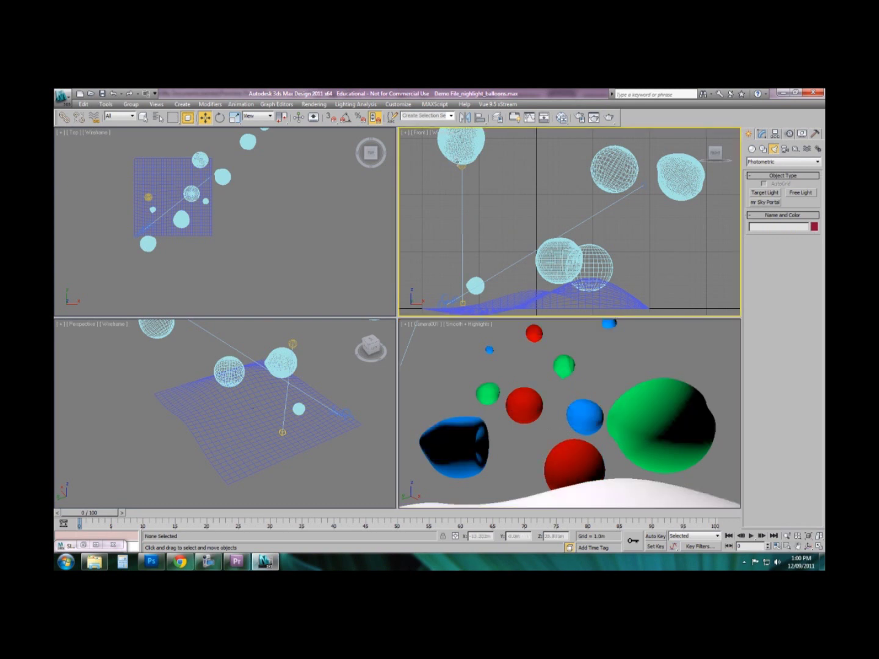
pyautogui.rightClick(183, 202)
pyautogui.moveTo(166, 190); pyautogui.dragTo(204, 197)
pyautogui.rightClick(476, 186)
pyautogui.moveTo(585, 155); pyautogui.dragTo(585, 192)
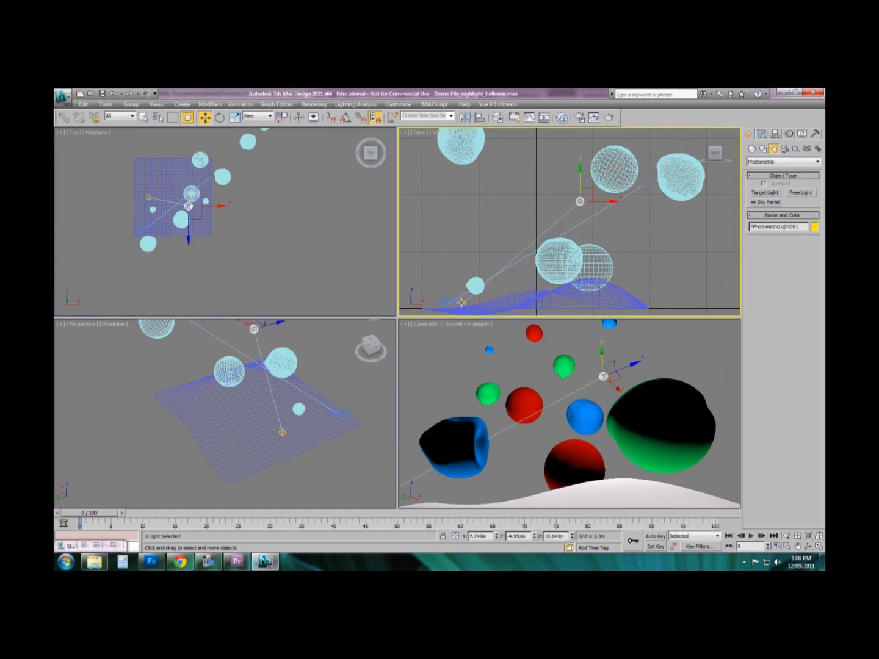
pyautogui.click(461, 303)
pyautogui.moveTo(461, 303); pyautogui.dragTo(587, 294)
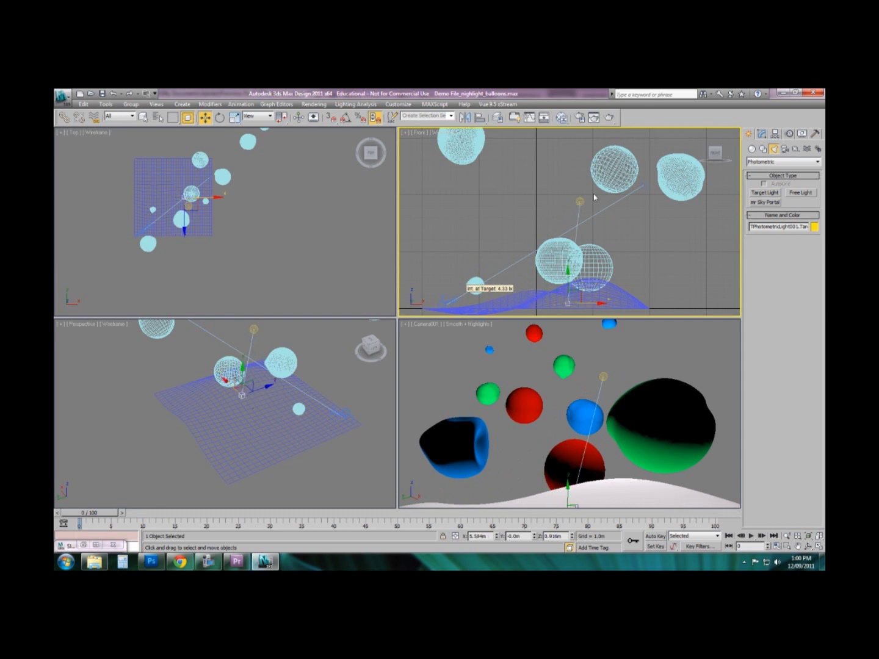
# Set the target light's distribution to Spotlight with Hotspot/Beam 27.0 and Falloff/Field 79.0
pyautogui.click(580, 201)
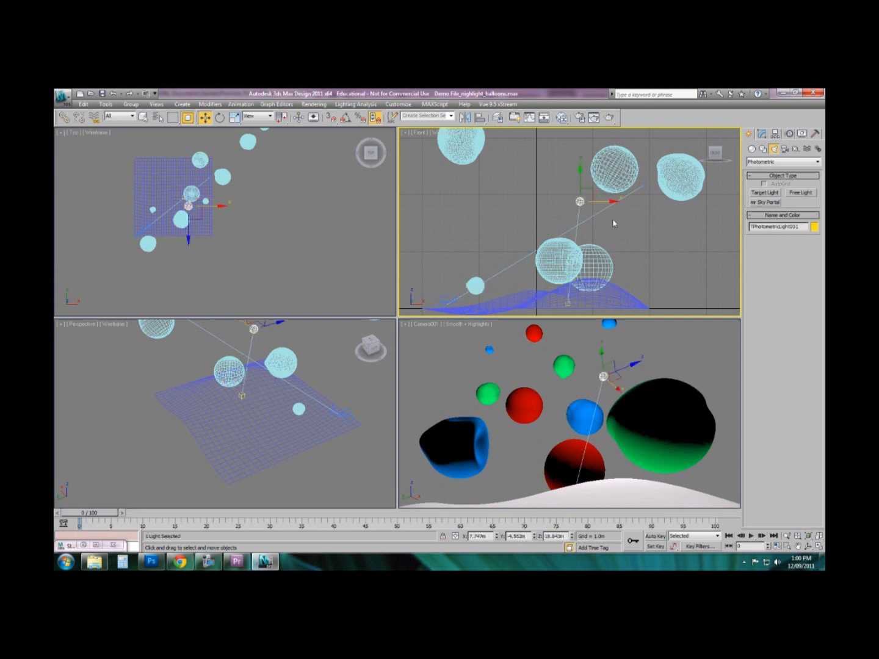
pyautogui.click(762, 135)
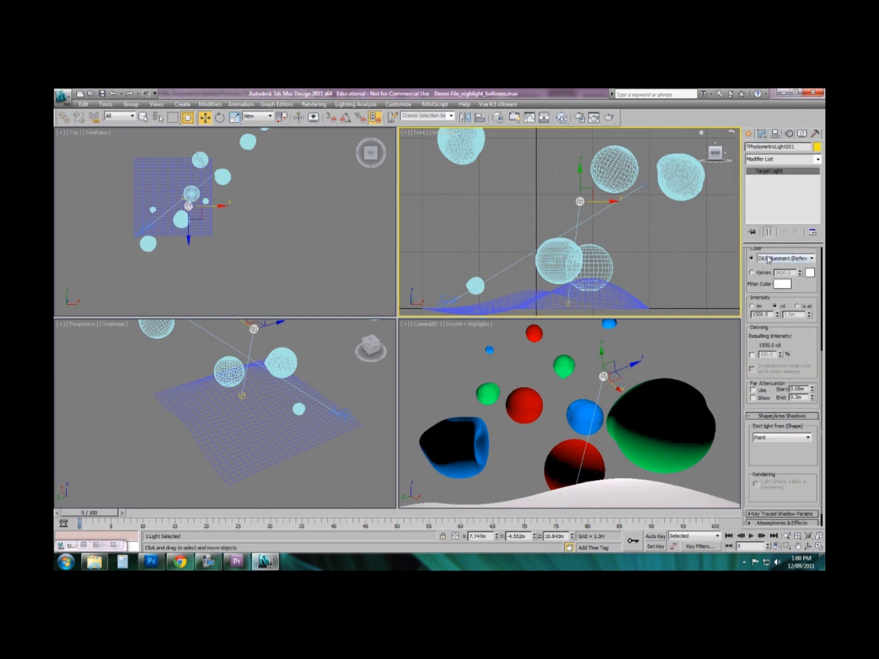
pyautogui.scroll(5, 771, 249)
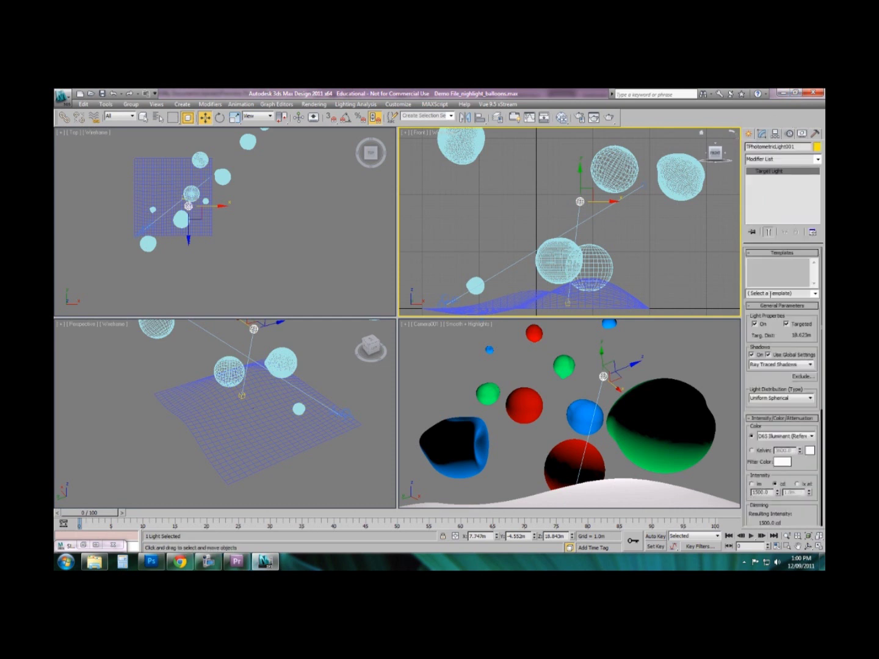
pyautogui.click(769, 398)
pyautogui.click(768, 413)
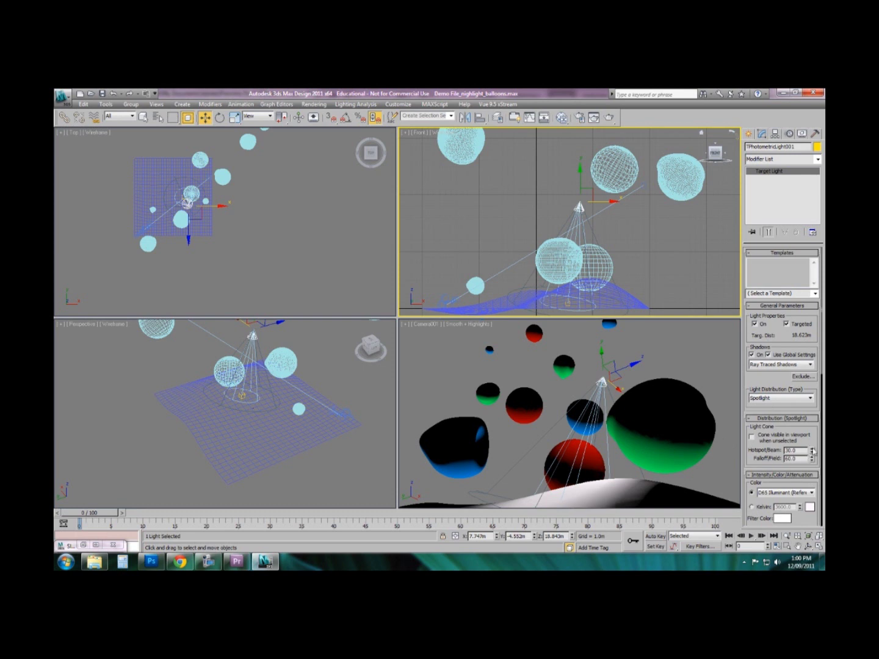
pyautogui.scroll(-1, 807, 429)
pyautogui.moveTo(812, 431)
pyautogui.mouseDown()
pyautogui.moveTo(812, 397)
pyautogui.moveTo(811, 464)
pyautogui.moveTo(811, 438)
pyautogui.moveTo(812, 448)
pyautogui.mouseUp()
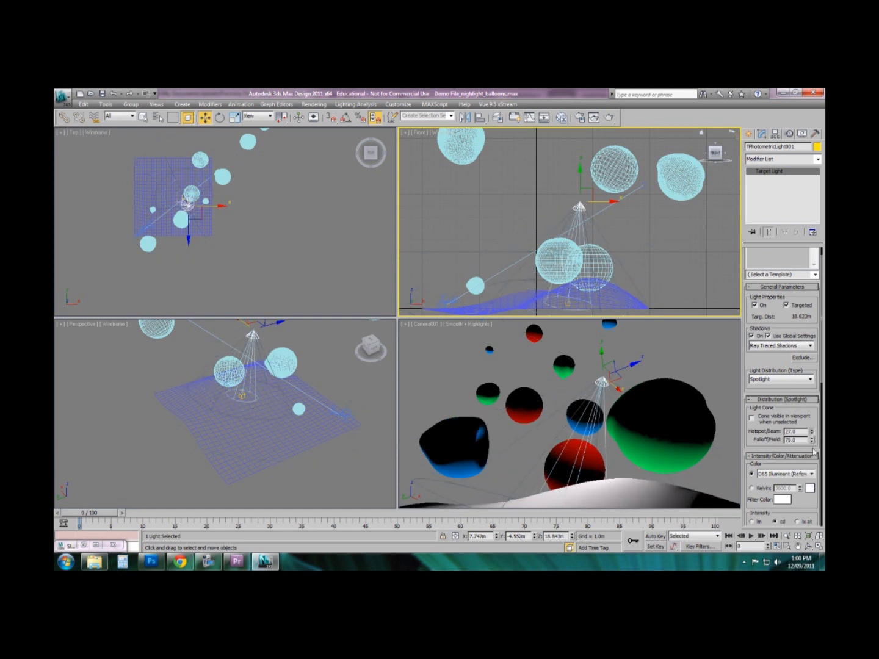
# Set the spotlight's colour to Halogen (Warm) and render the Camera001 view
pyautogui.click(811, 474)
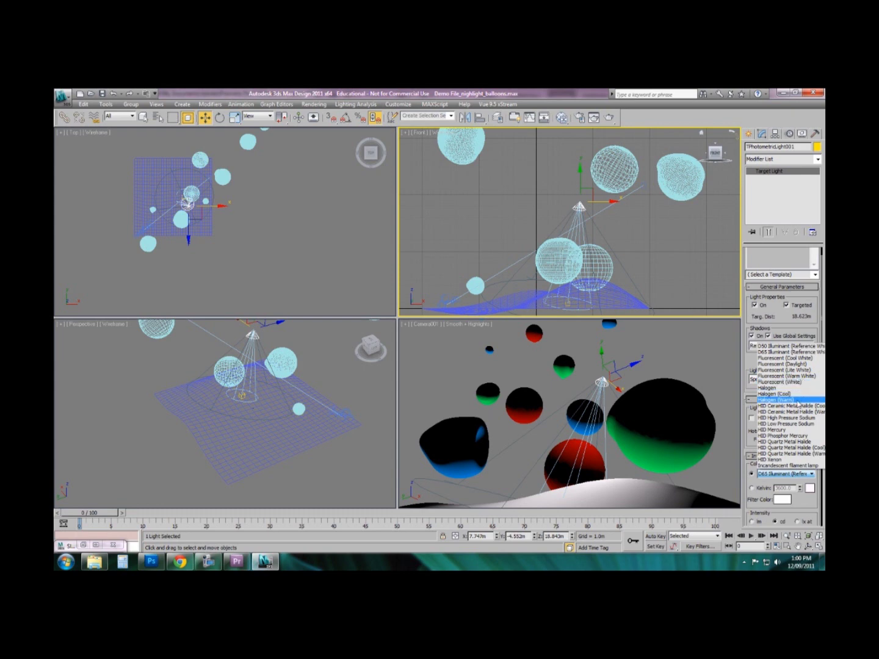
pyautogui.click(798, 401)
pyautogui.rightClick(531, 351)
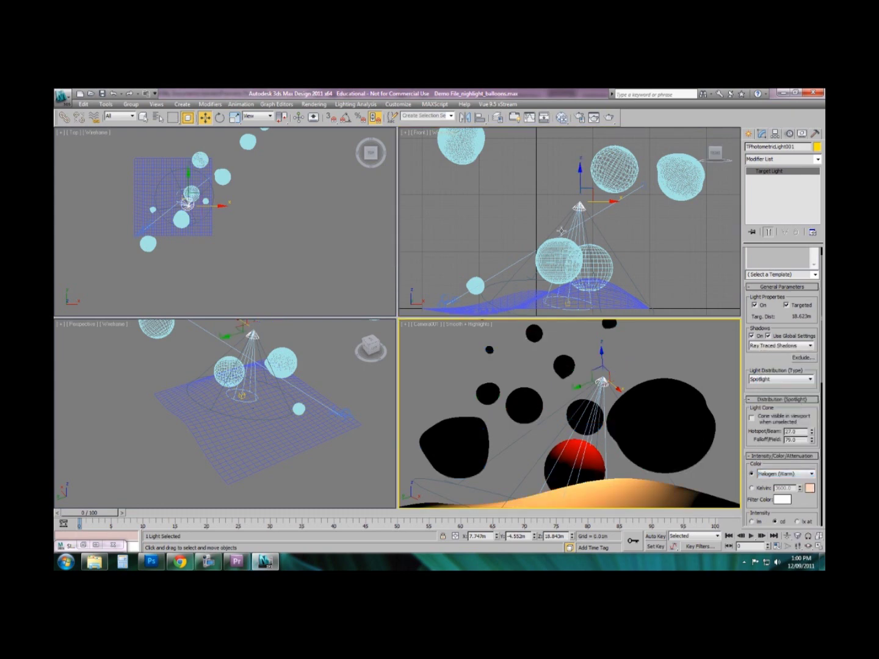
pyautogui.click(609, 118)
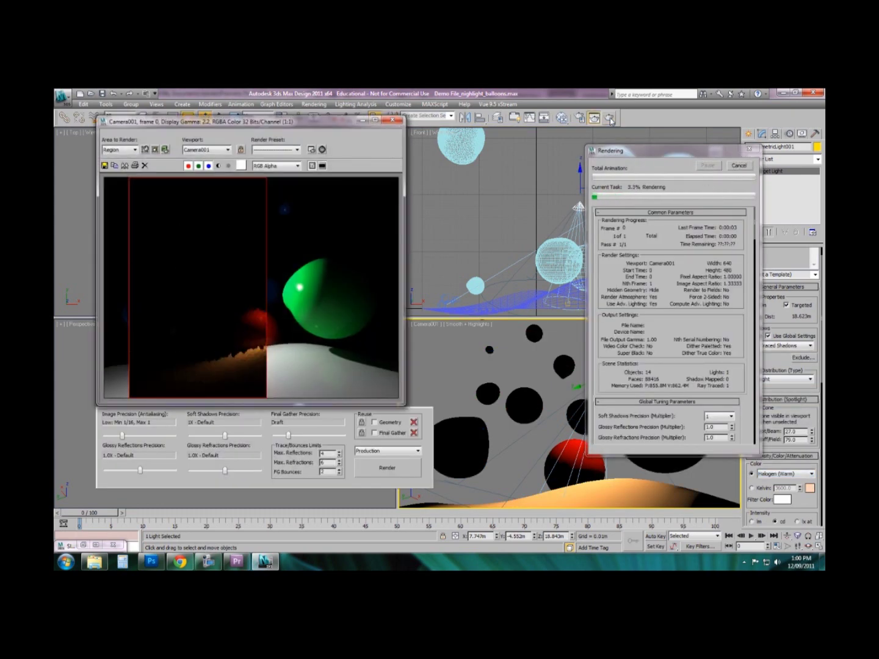
# Set the area to render to View and render the whole camera frame
pyautogui.click(130, 150)
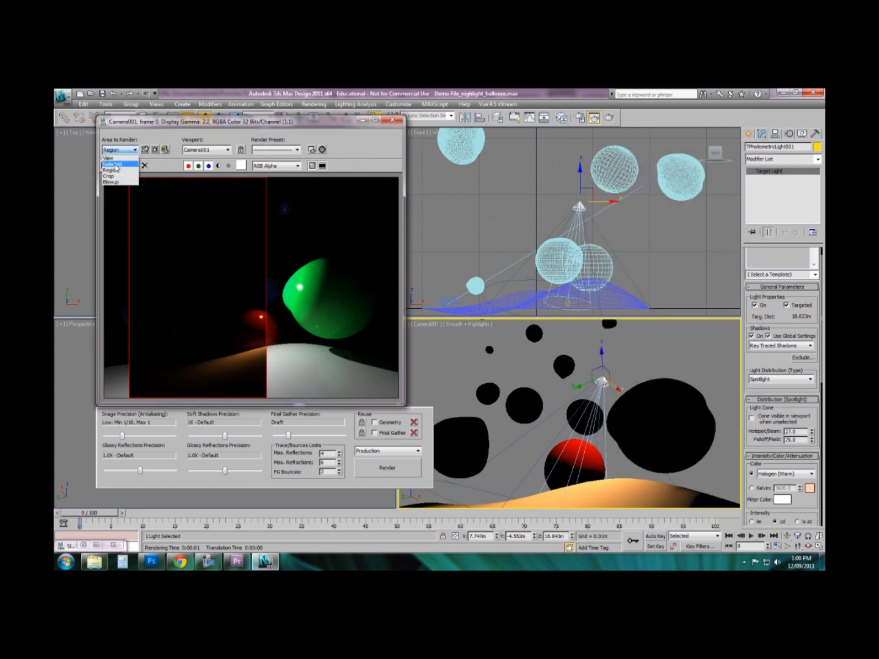
pyautogui.click(113, 157)
pyautogui.click(404, 465)
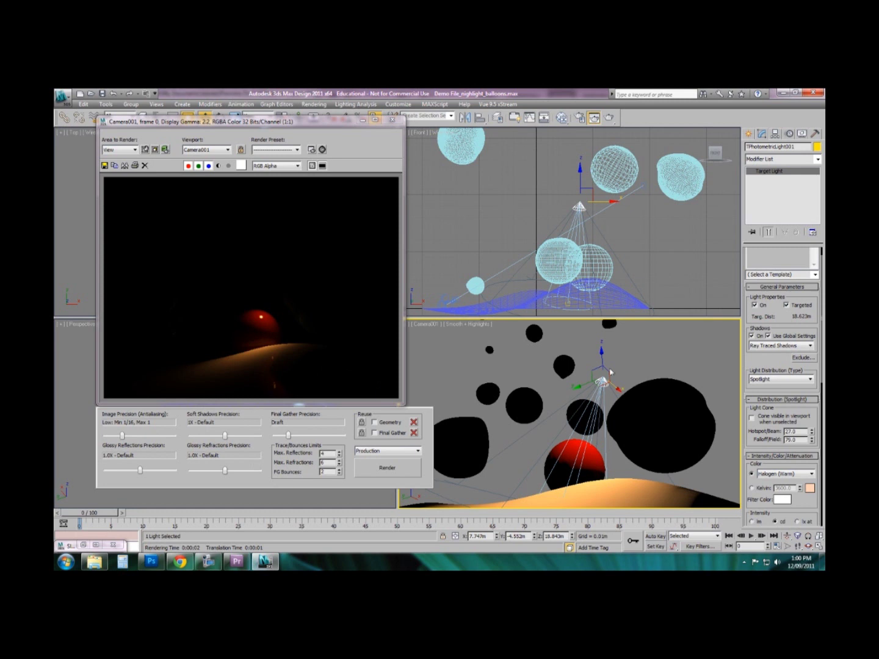
# Move the target spotlight up and away to about X 26.6 m, Z 45.0 m and render the Camera001 view
pyautogui.moveTo(610, 371); pyautogui.dragTo(635, 321)
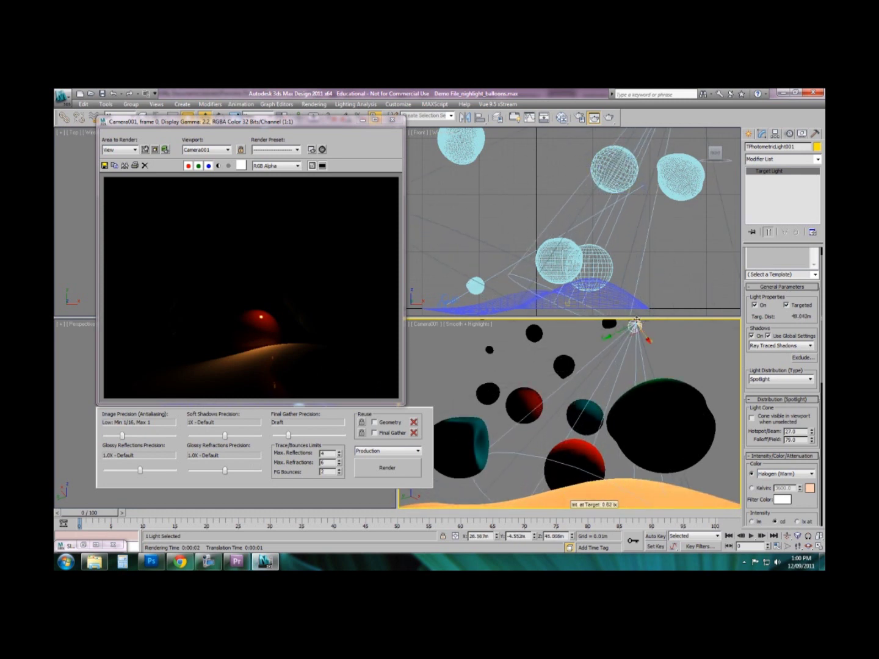
pyautogui.click(609, 118)
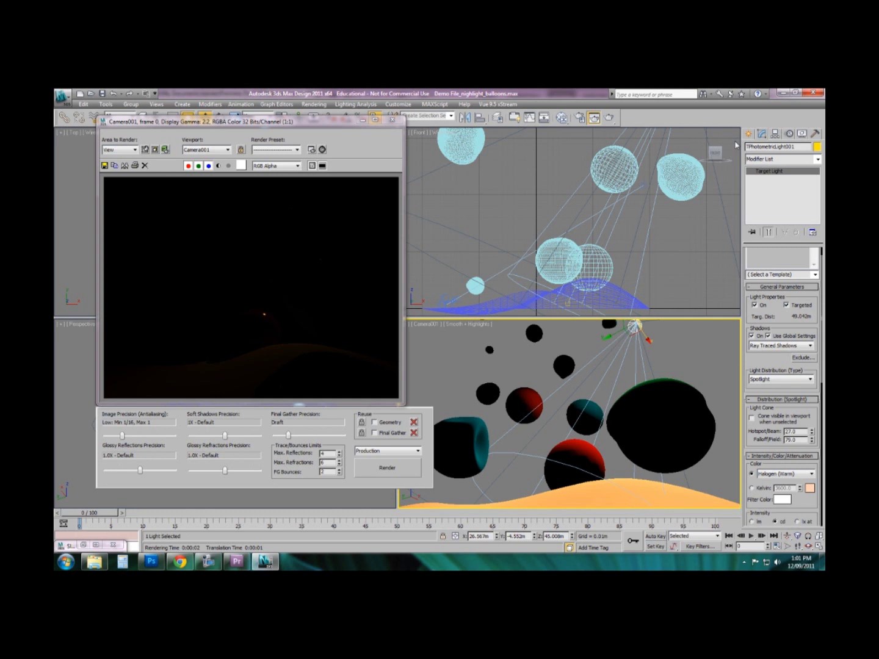
pyautogui.scroll(-2, 784, 317)
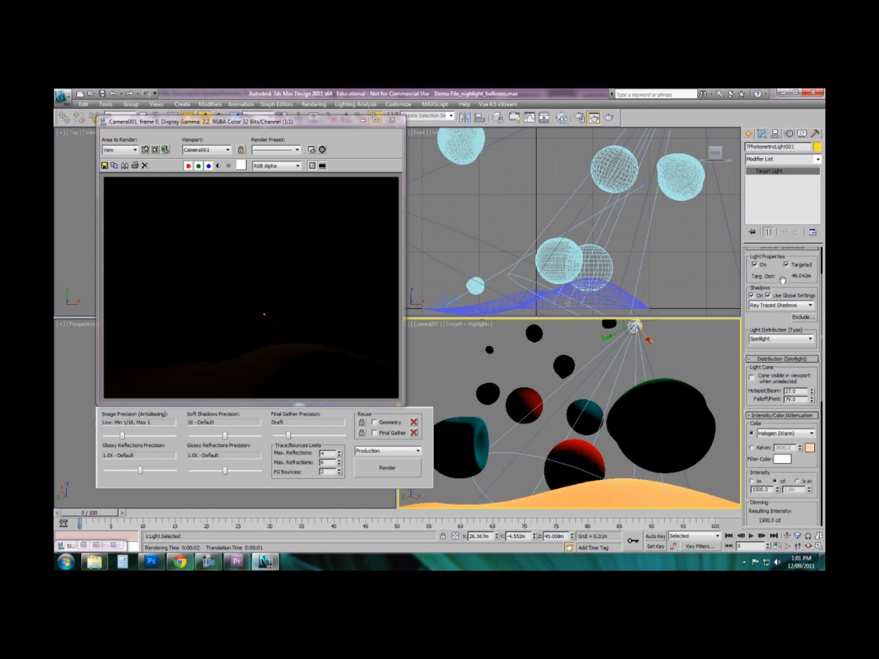
pyautogui.scroll(-2, 745, 318)
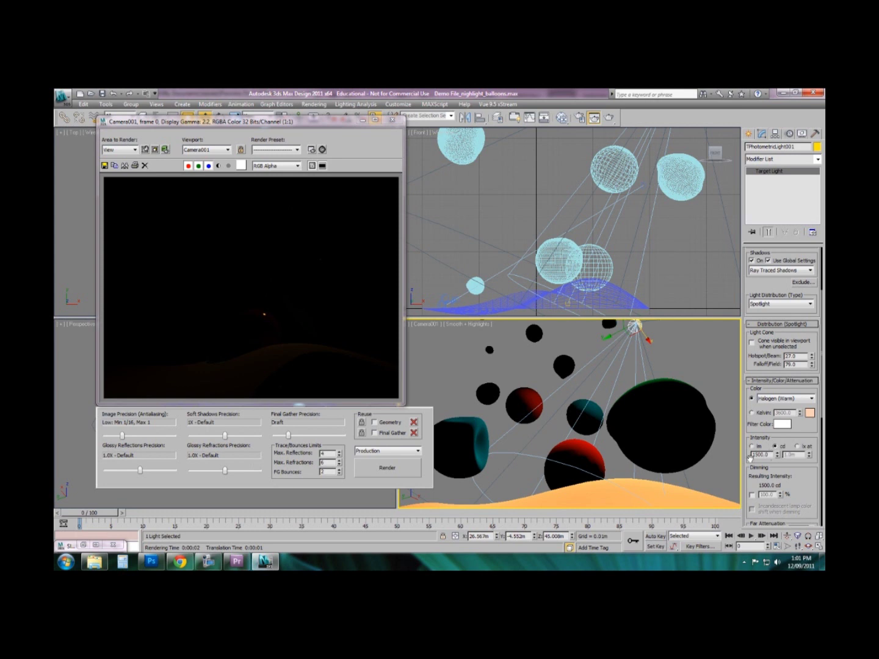
pyautogui.click(393, 119)
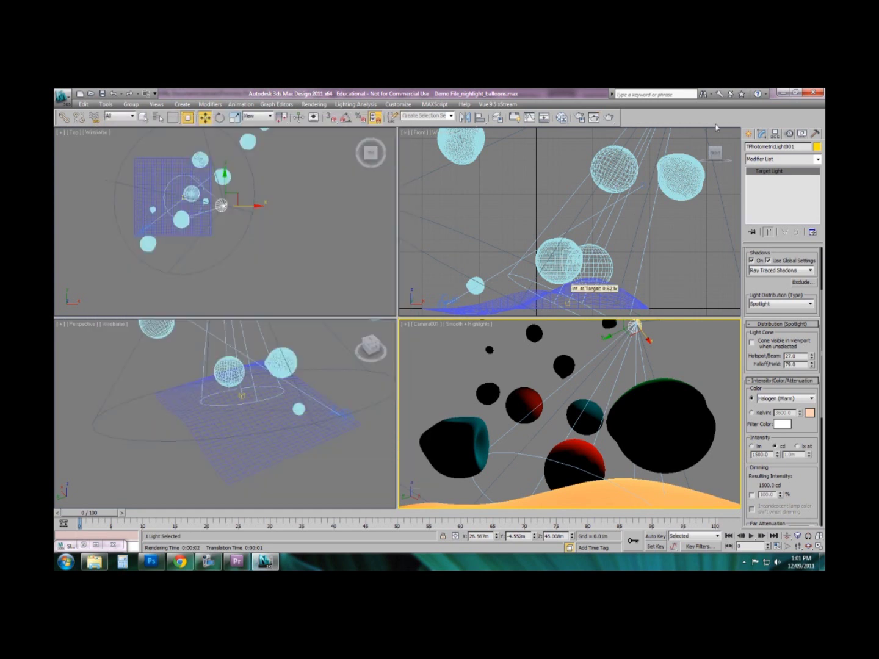
# Create a photometric free light in the Top view, just beyond the terrain's edge near the balloons
pyautogui.click(748, 134)
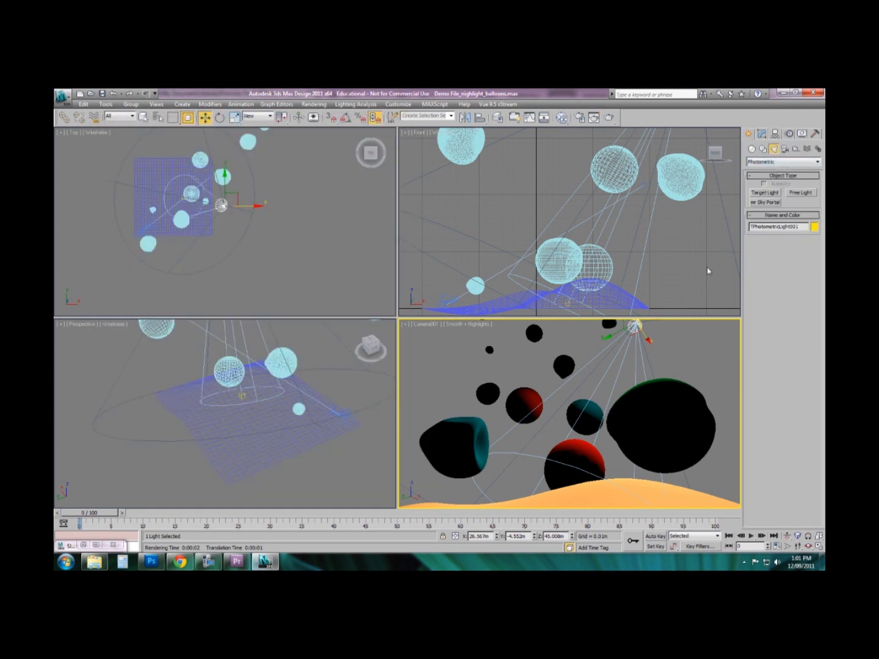
pyautogui.rightClick(284, 222)
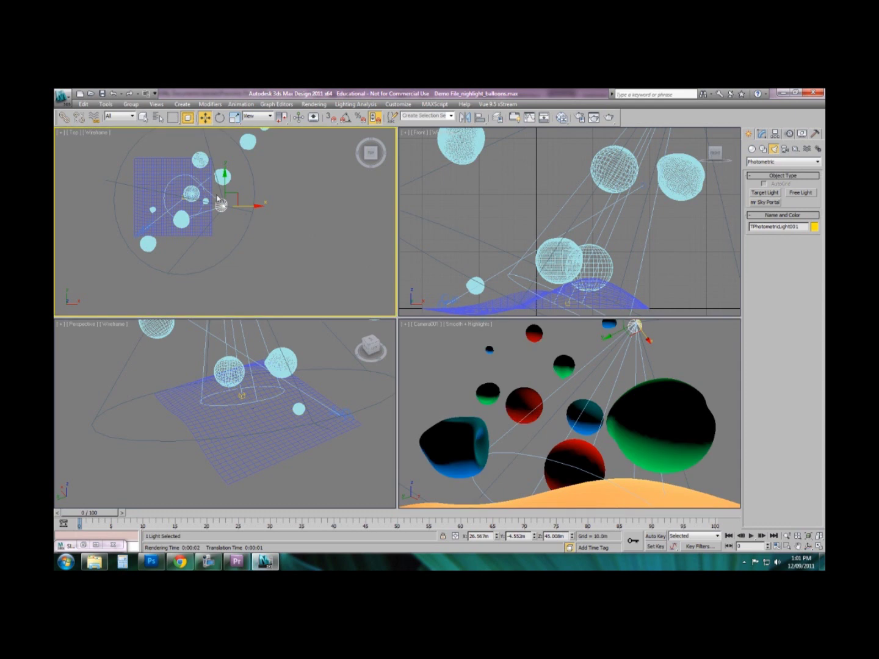
pyautogui.click(799, 193)
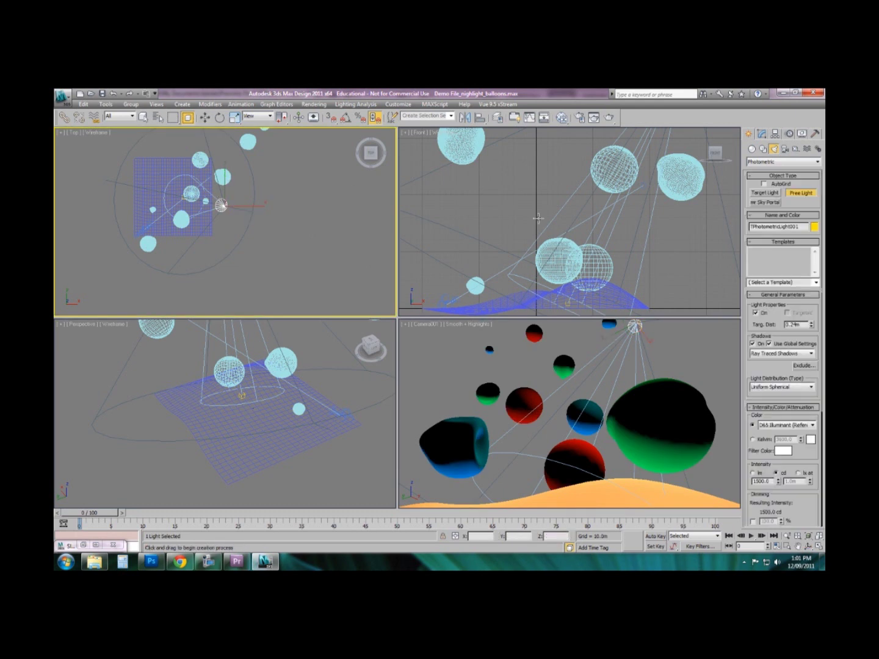
pyautogui.click(244, 179)
# Move the free light to about X -1.76 m, Z 20.93 m in the Front view and render the Camera001 view
pyautogui.rightClick(600, 403)
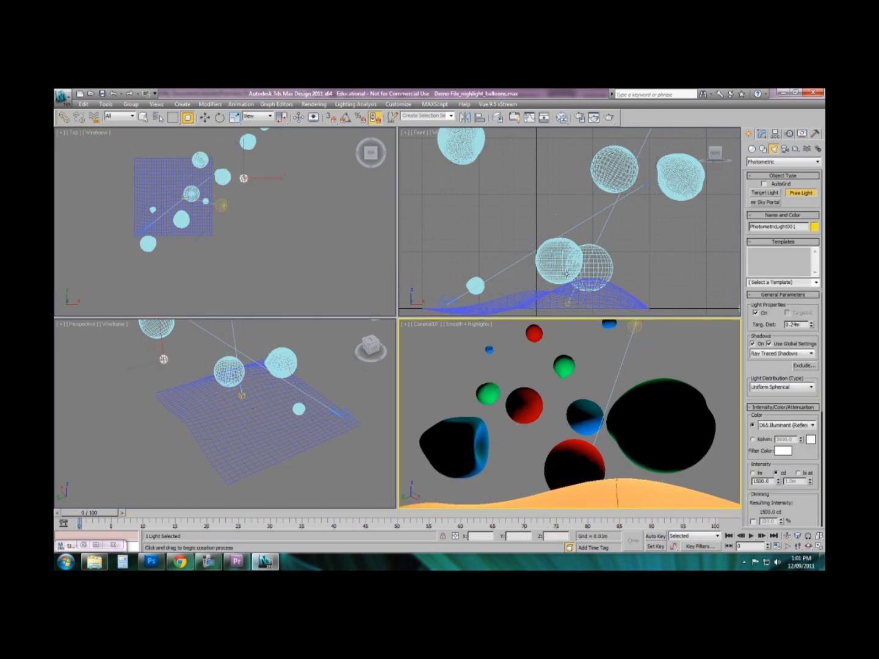
pyautogui.scroll(-3, 581, 212)
pyautogui.moveTo(582, 211); pyautogui.dragTo(566, 244, button='middle')
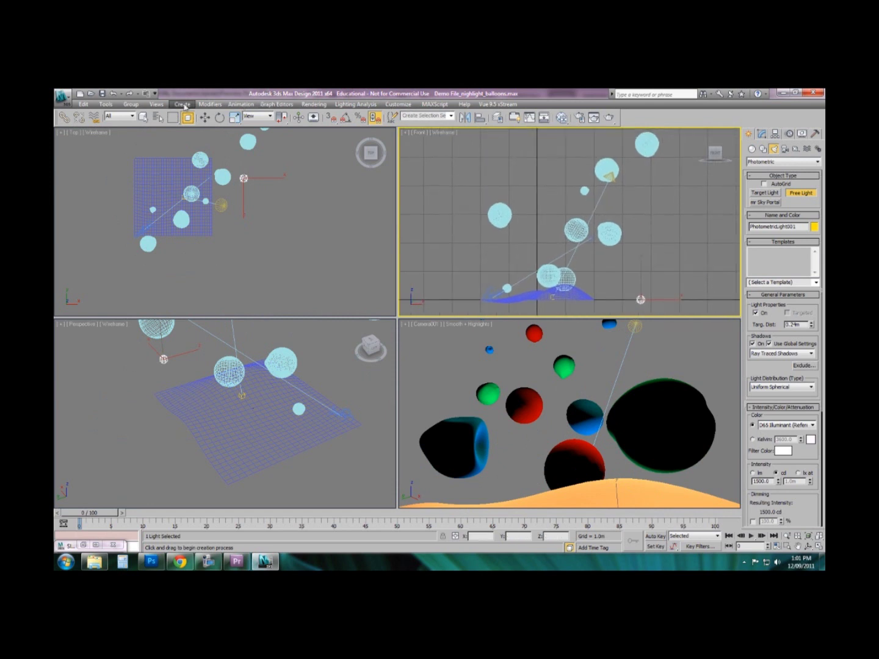
pyautogui.press('w')
pyautogui.moveTo(654, 287); pyautogui.dragTo(545, 228)
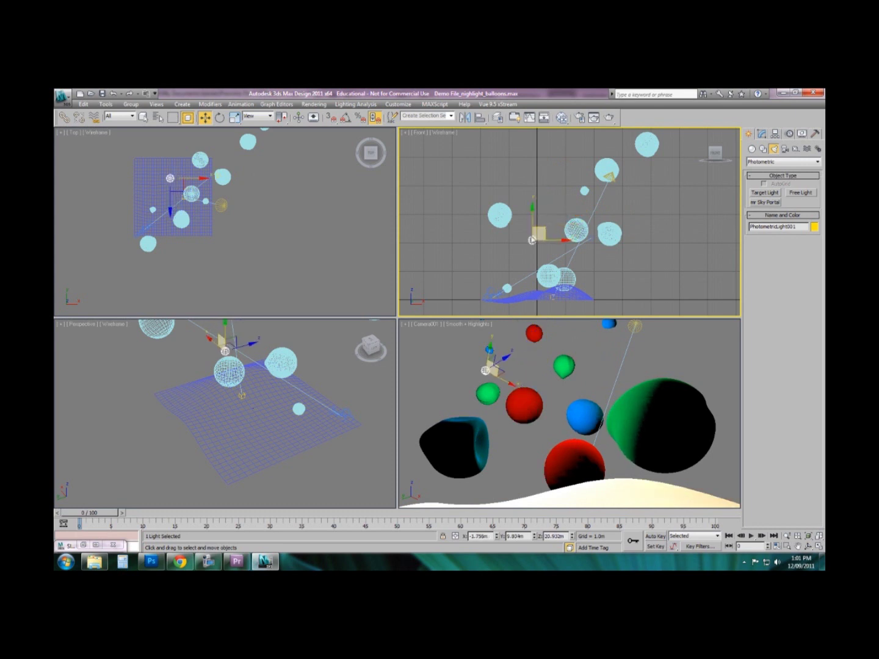
pyautogui.rightClick(535, 405)
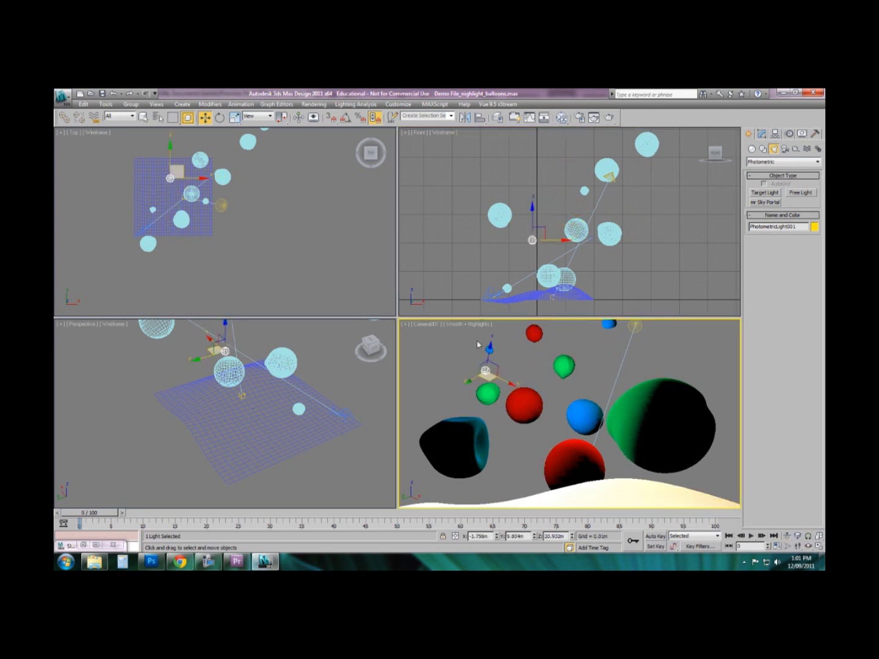
pyautogui.click(610, 118)
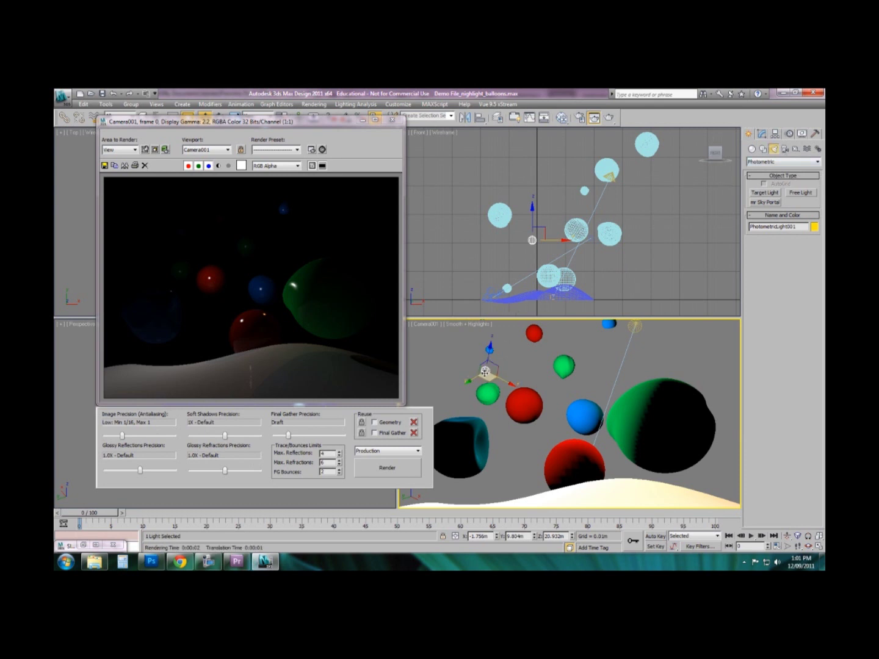
# Turn off the free light's shadows, raise its intensity to about 2802 cd and render the camera view again
pyautogui.click(763, 135)
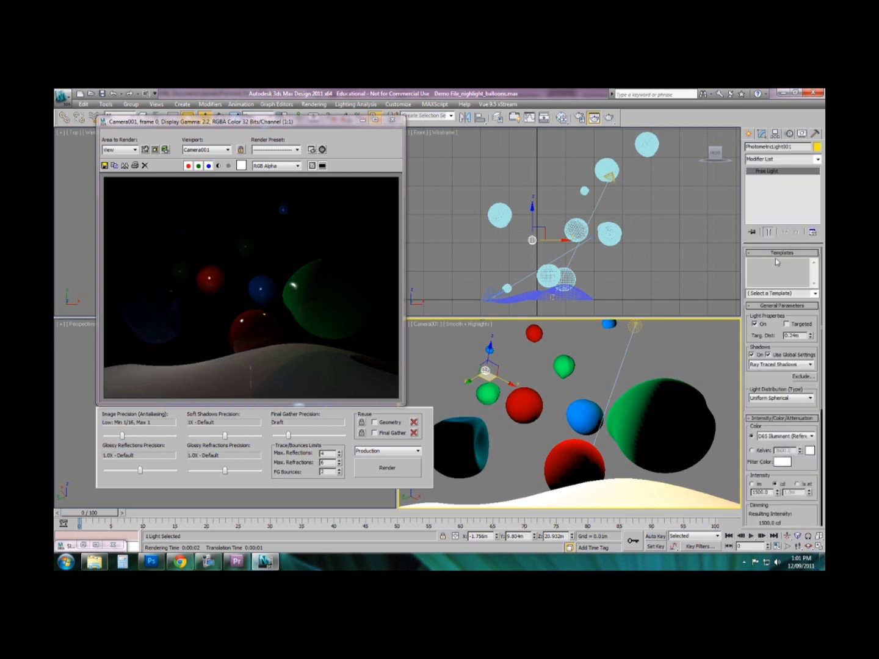
pyautogui.click(767, 367)
pyautogui.moveTo(778, 438); pyautogui.dragTo(782, 355)
pyautogui.moveTo(771, 257); pyautogui.dragTo(768, 182)
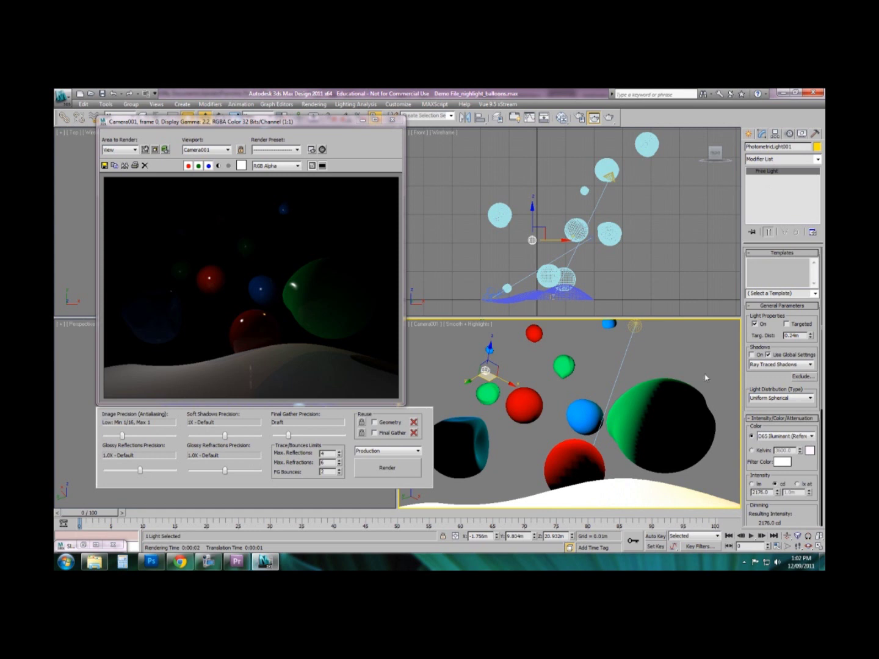
pyautogui.moveTo(780, 492); pyautogui.dragTo(794, 205)
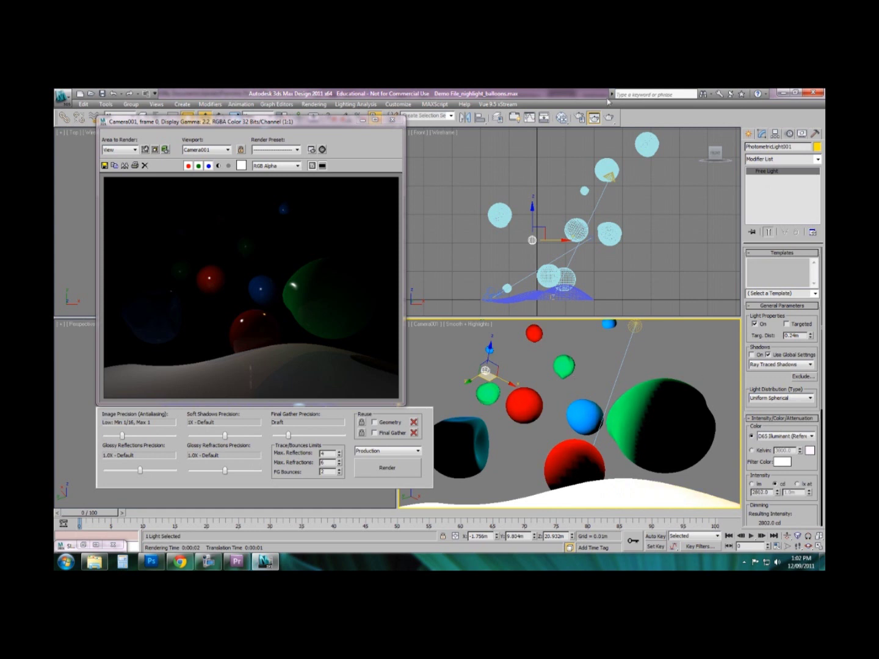
pyautogui.click(607, 120)
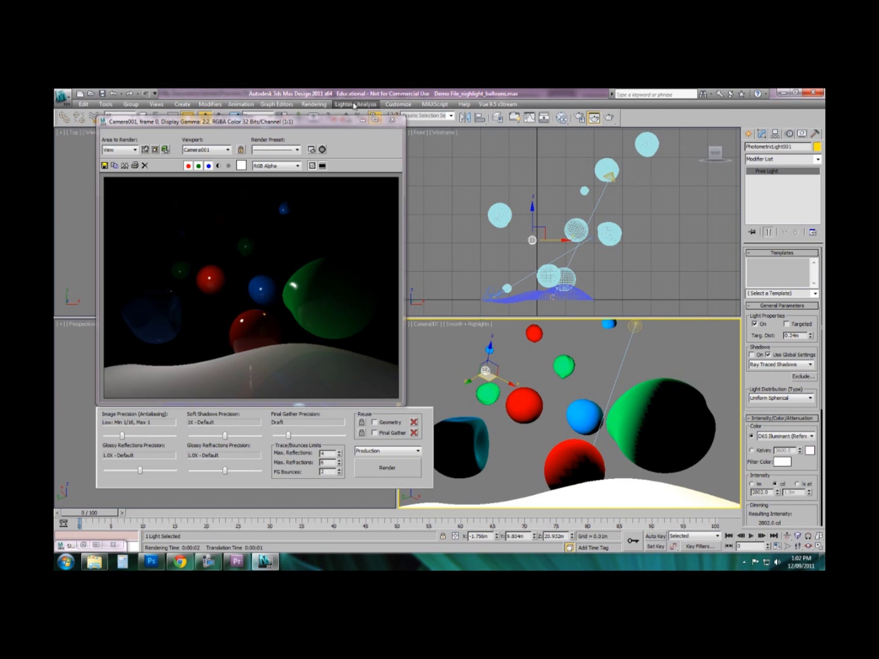
# Change the environment background colour to white and render the camera view
pyautogui.click(312, 104)
pyautogui.click(312, 105)
pyautogui.click(313, 104)
pyautogui.click(321, 149)
pyautogui.click(578, 199)
pyautogui.moveTo(344, 190); pyautogui.dragTo(407, 191)
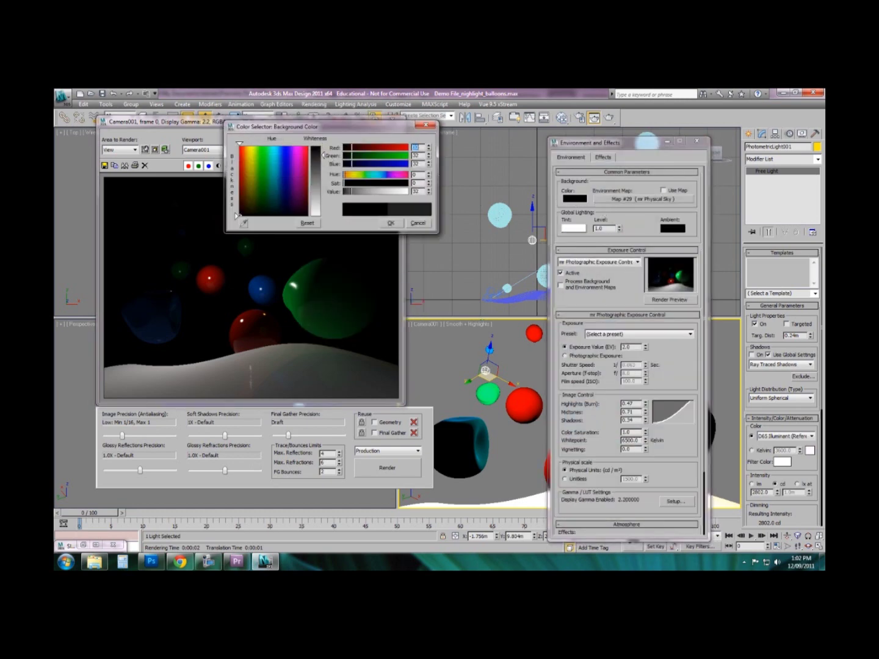
pyautogui.click(390, 224)
pyautogui.hotkey('shift', 'q')
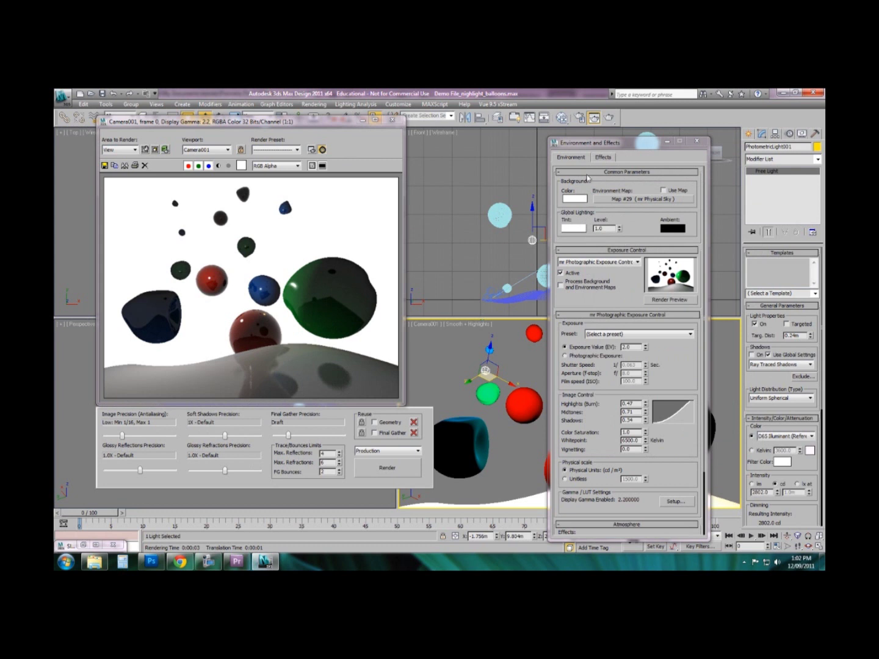
# Render with image precision High: Min 1, Max 16, final gather precision Medium and 4 FG bounces, and close the environment settings
pyautogui.click(150, 436)
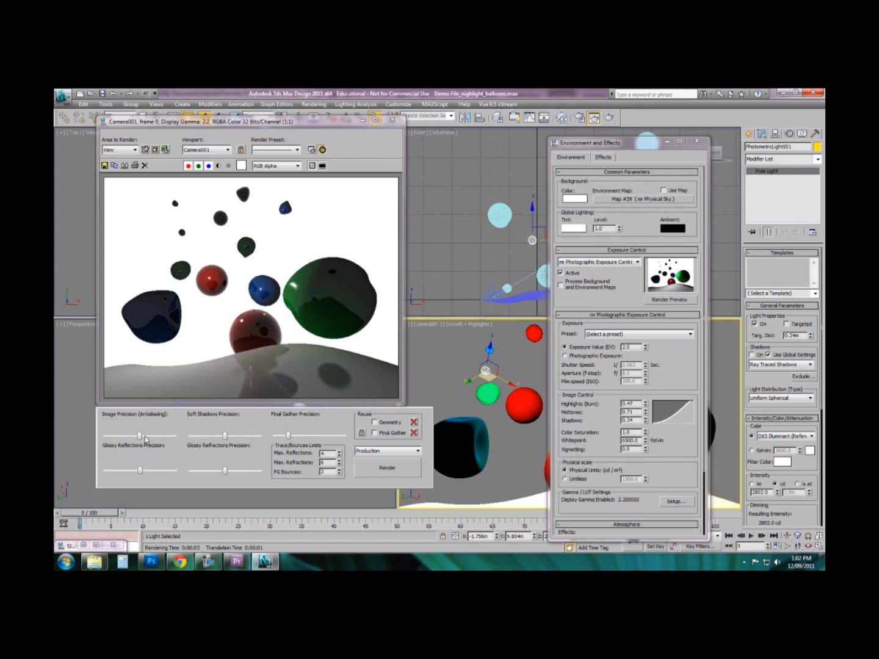
pyautogui.click(305, 437)
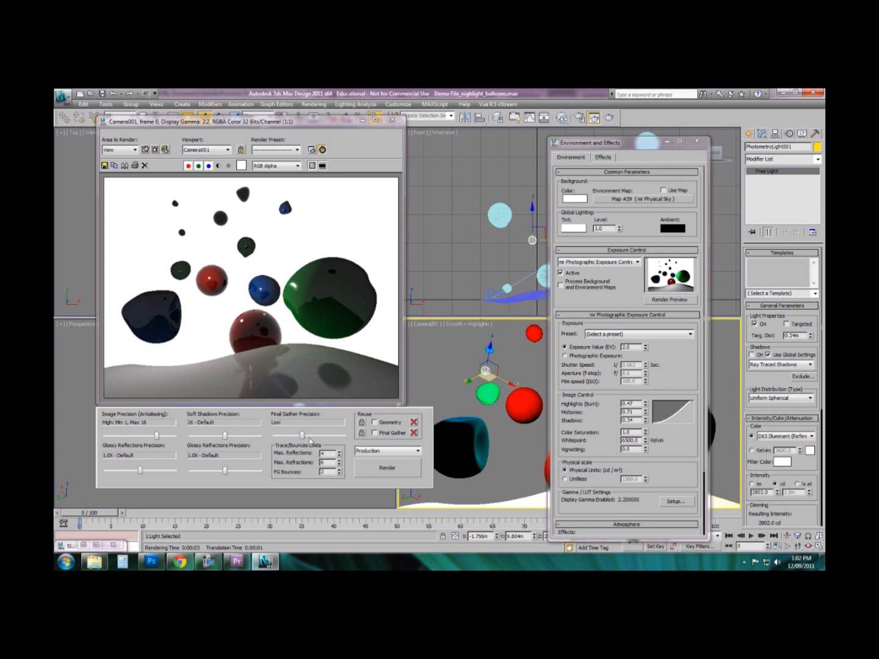
pyautogui.click(315, 436)
pyautogui.click(339, 469)
pyautogui.click(340, 470)
pyautogui.click(397, 473)
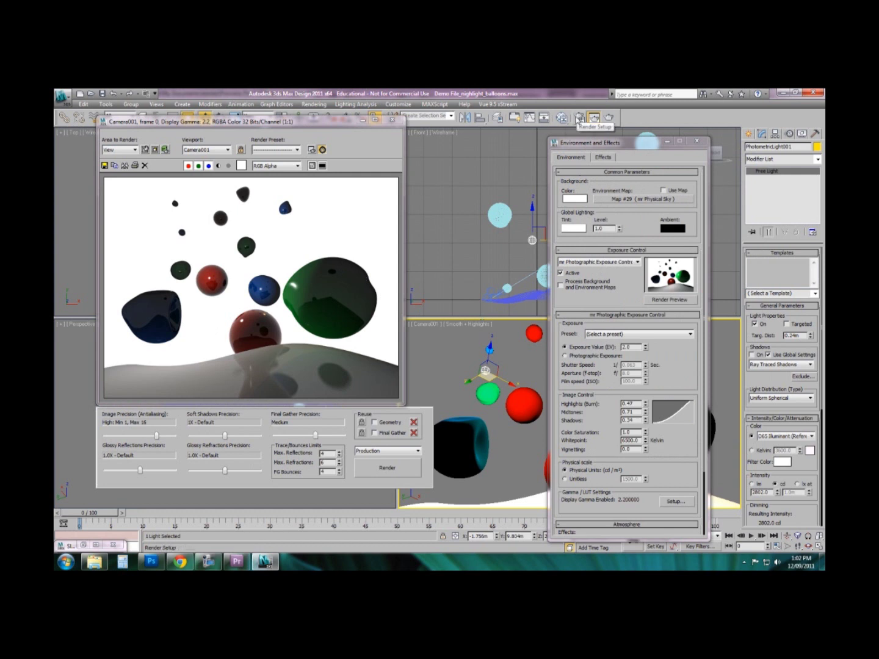
pyautogui.click(696, 141)
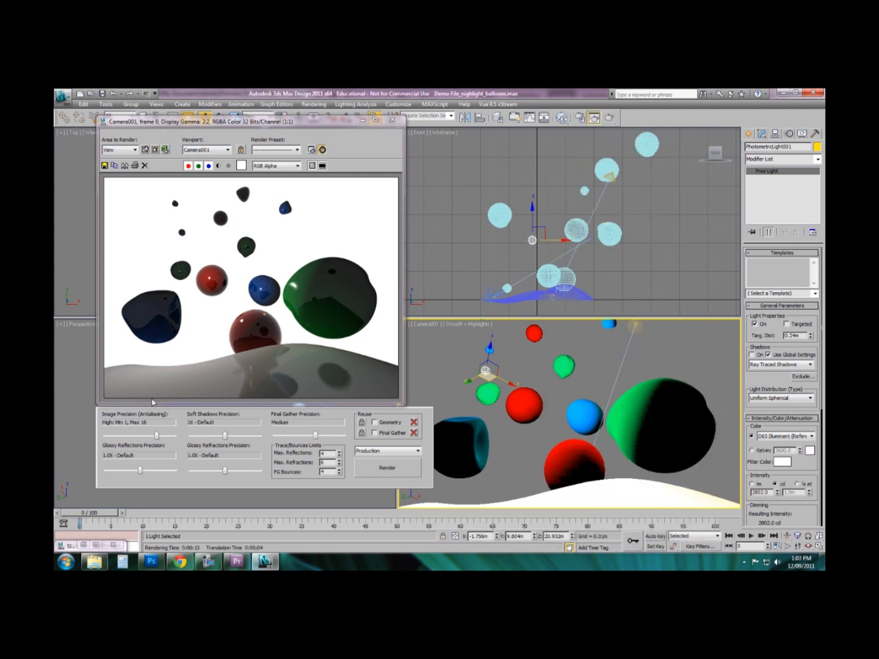
# Set the output size in the render setup to 1600 by 1200 pixels
pyautogui.click(585, 118)
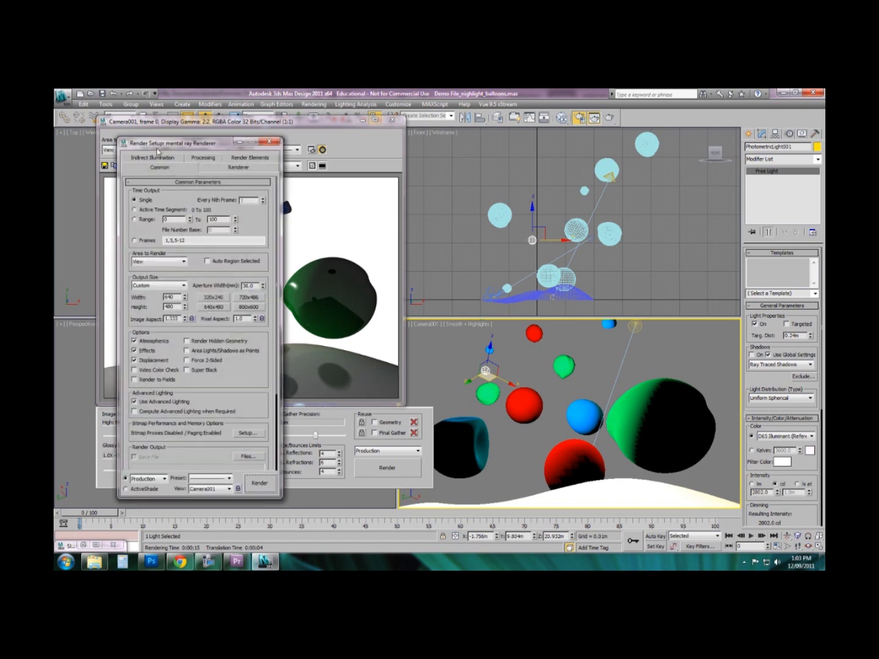
pyautogui.moveTo(157, 152); pyautogui.dragTo(526, 150)
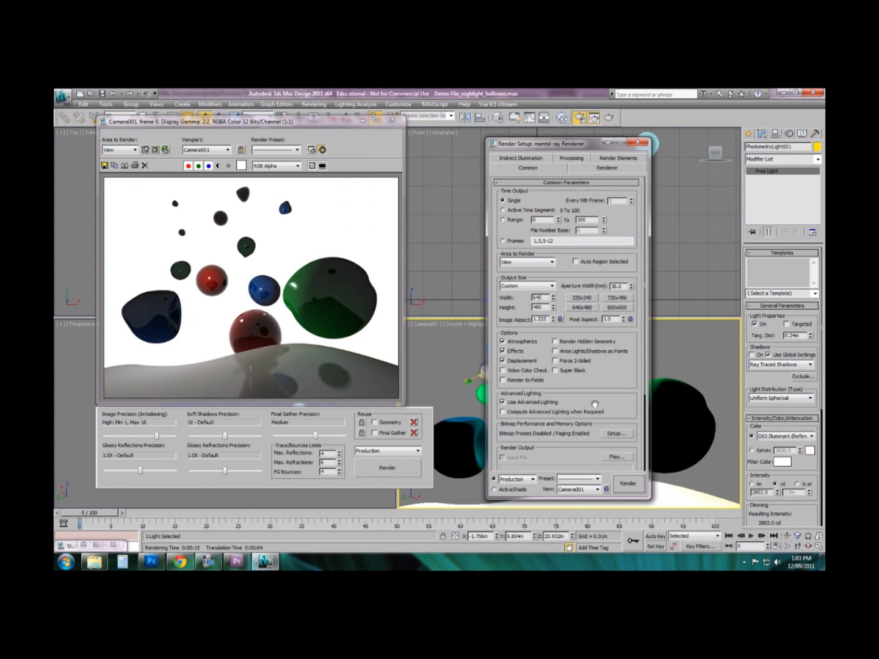
pyautogui.scroll(-2, 622, 370)
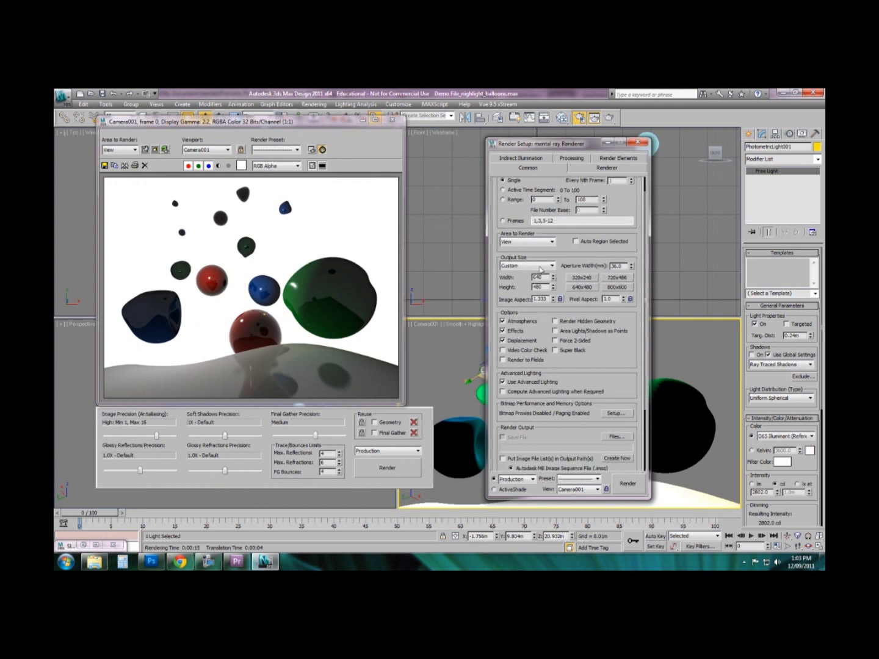
pyautogui.doubleClick(540, 276)
pyautogui.write('1600')
pyautogui.scroll(-3, 623, 304)
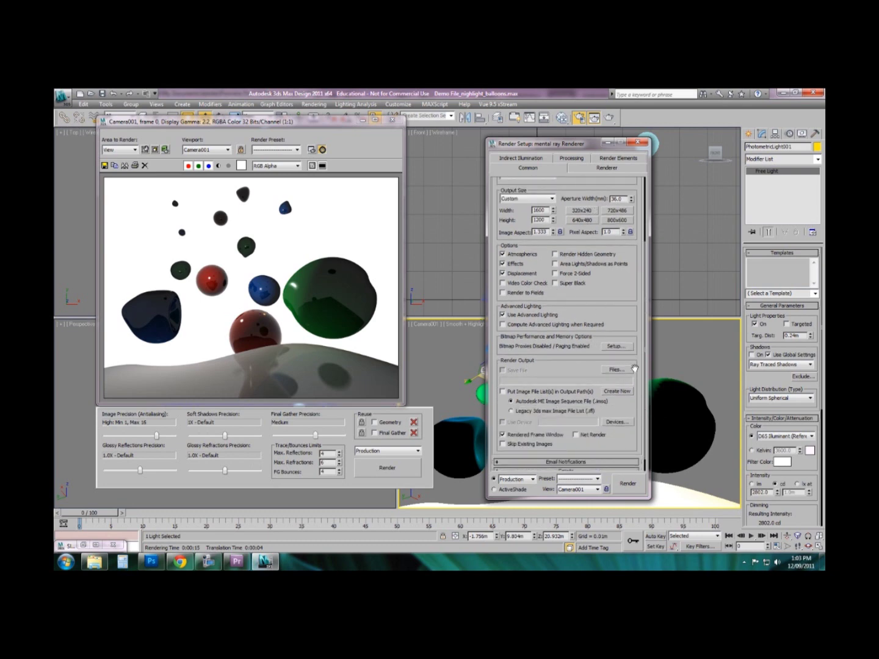
# Set the render output file to a TIF named "Night shot Balloons" in the Technical Lecture 7 folder, with 8-bit Color, No Compression and 300 dpi
pyautogui.click(617, 370)
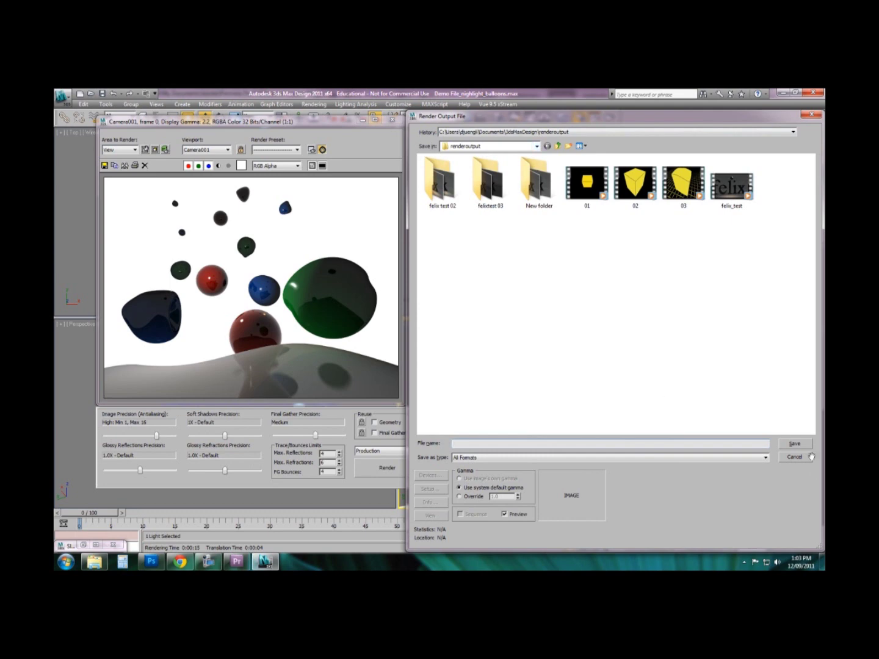
pyautogui.click(796, 457)
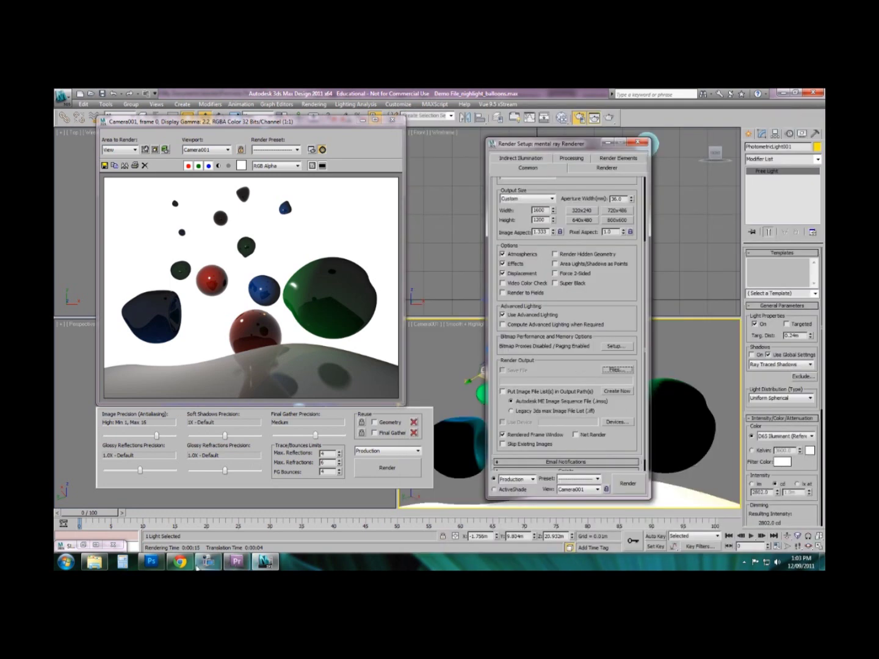
pyautogui.click(207, 562)
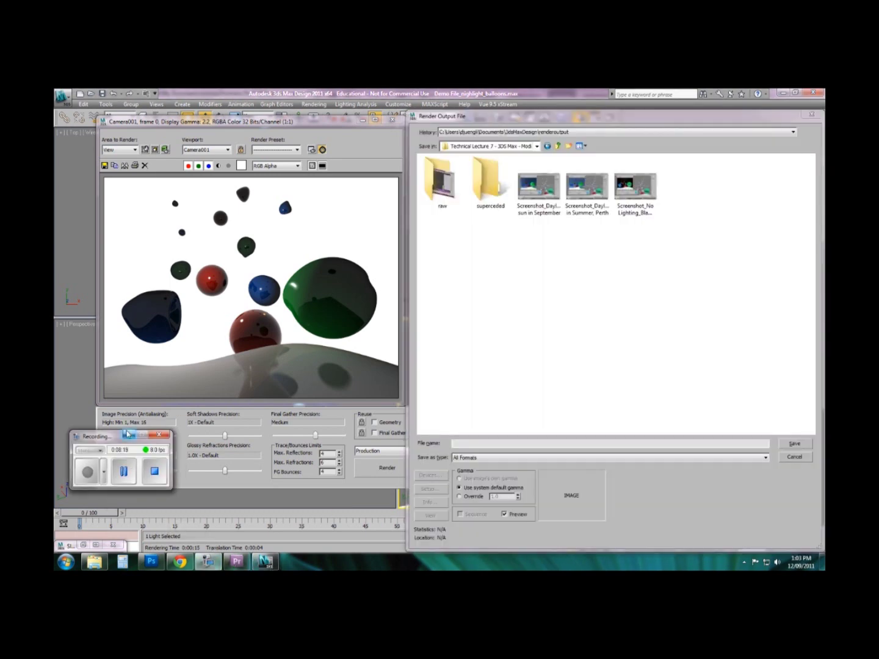
pyautogui.click(129, 437)
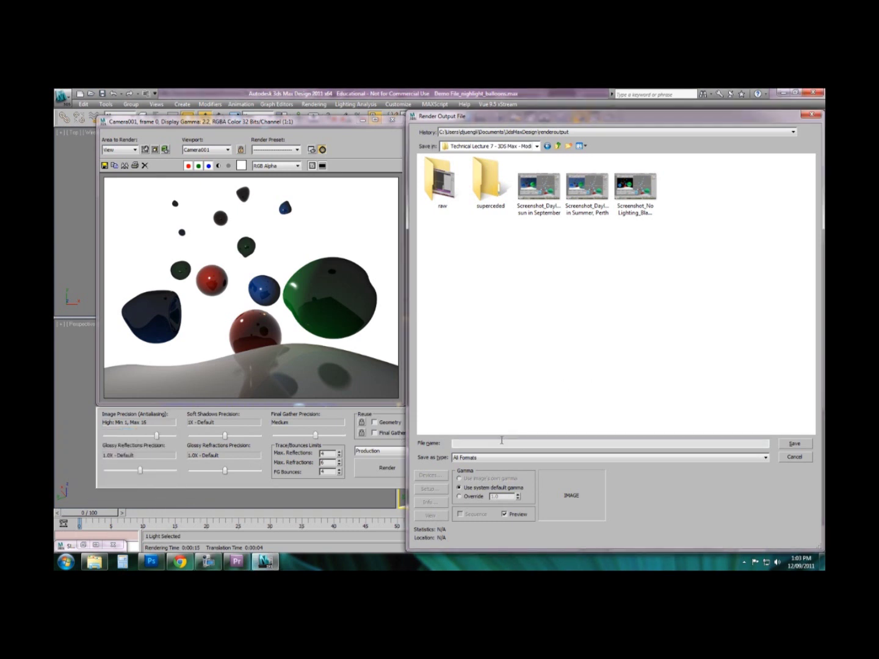
pyautogui.click(507, 440)
pyautogui.click(531, 458)
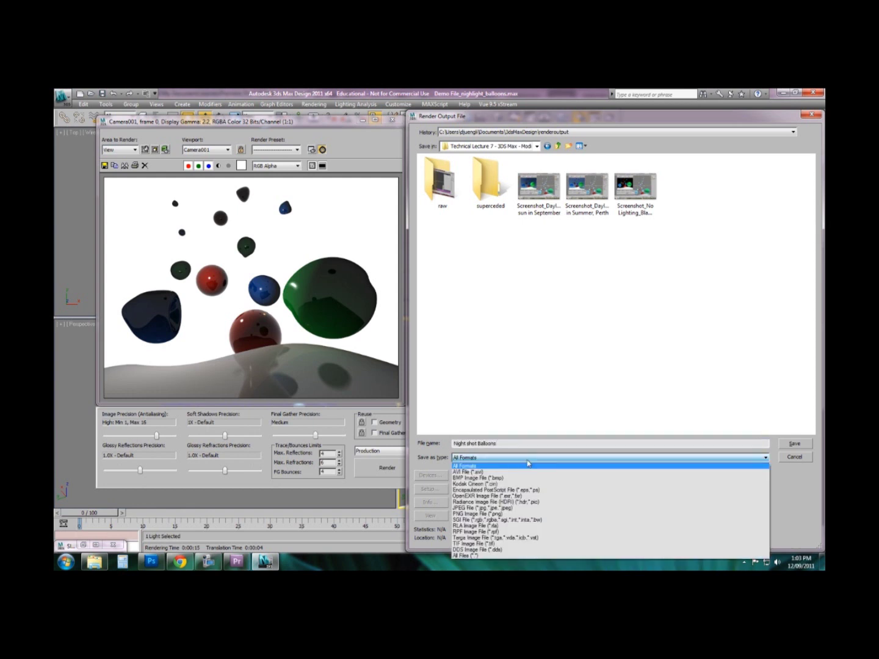
pyautogui.click(468, 544)
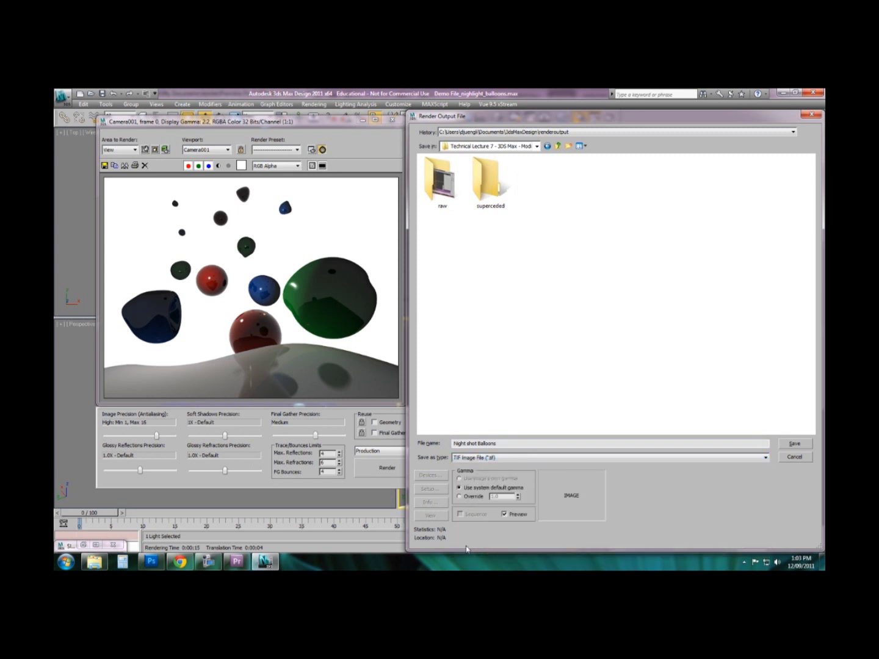
pyautogui.click(792, 444)
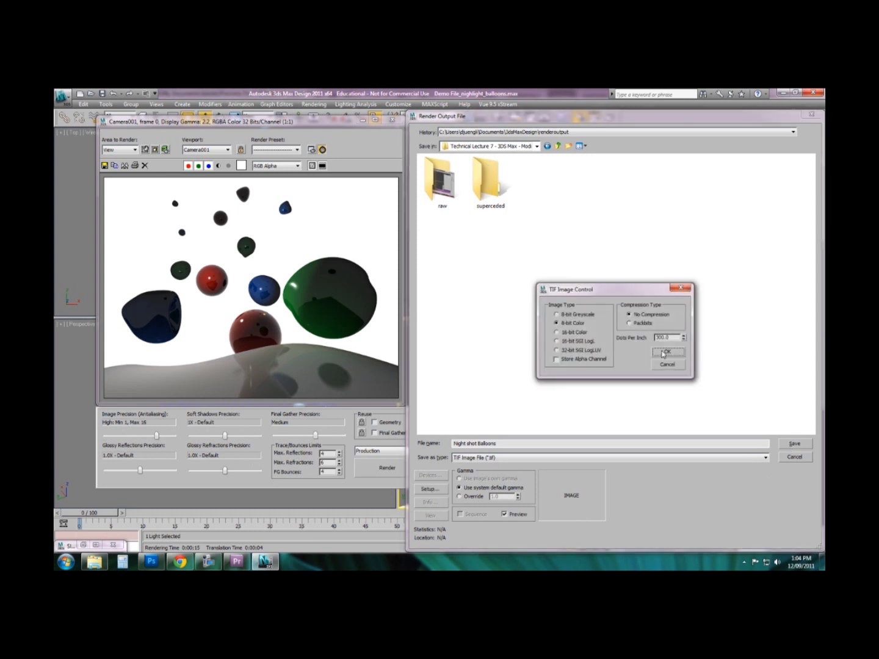
pyautogui.click(662, 351)
pyautogui.scroll(-1, 627, 287)
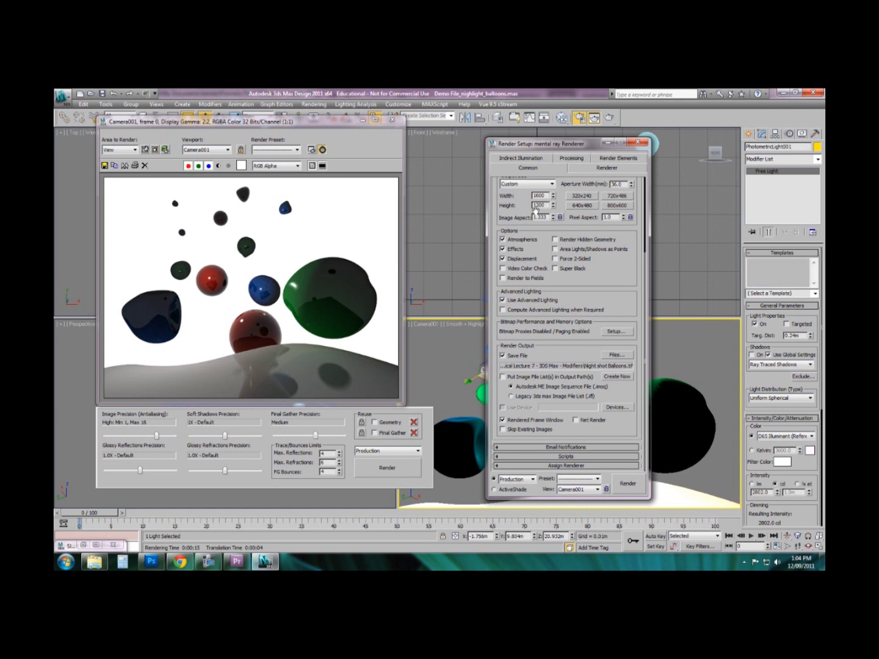
# Minimize the render setup and rendered frame windows and show the safe frame in the camera view
pyautogui.moveTo(590, 153); pyautogui.dragTo(571, 149)
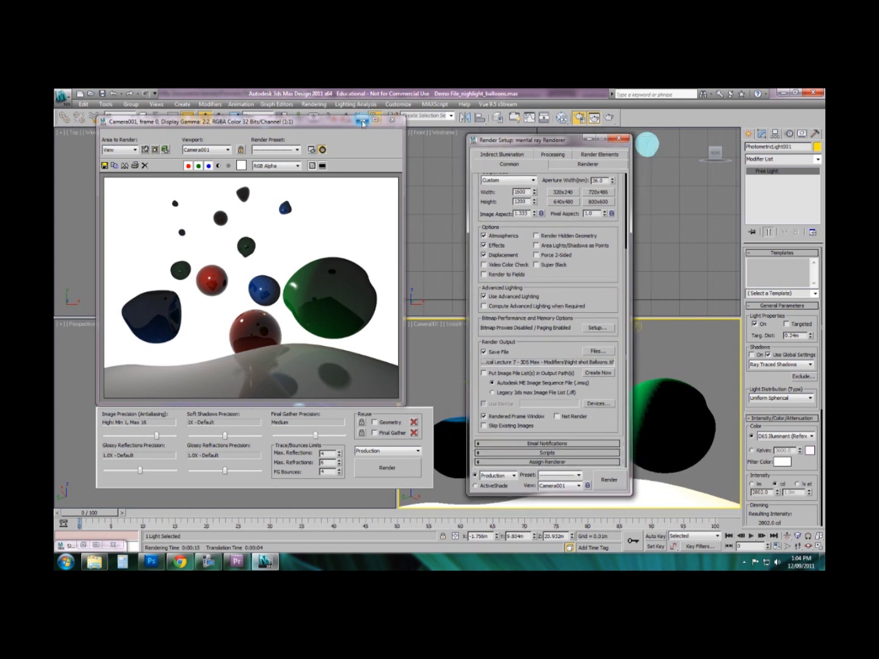
pyautogui.click(588, 139)
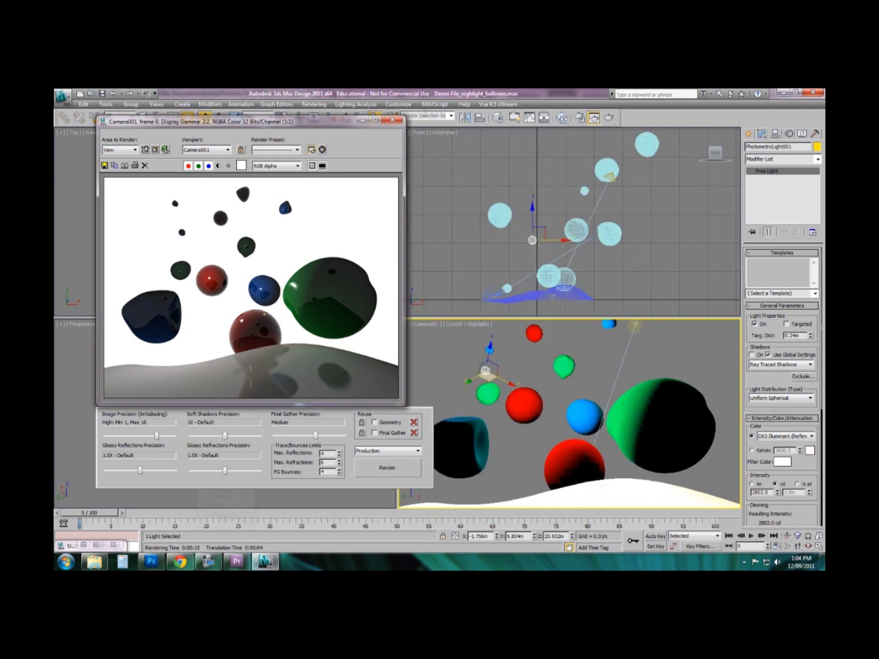
pyautogui.click(363, 120)
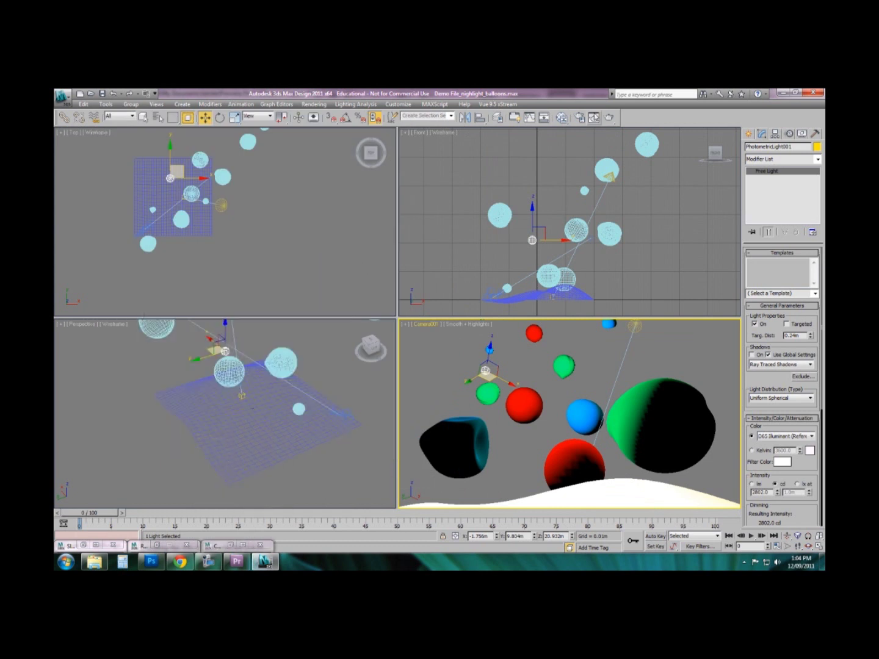
pyautogui.click(214, 545)
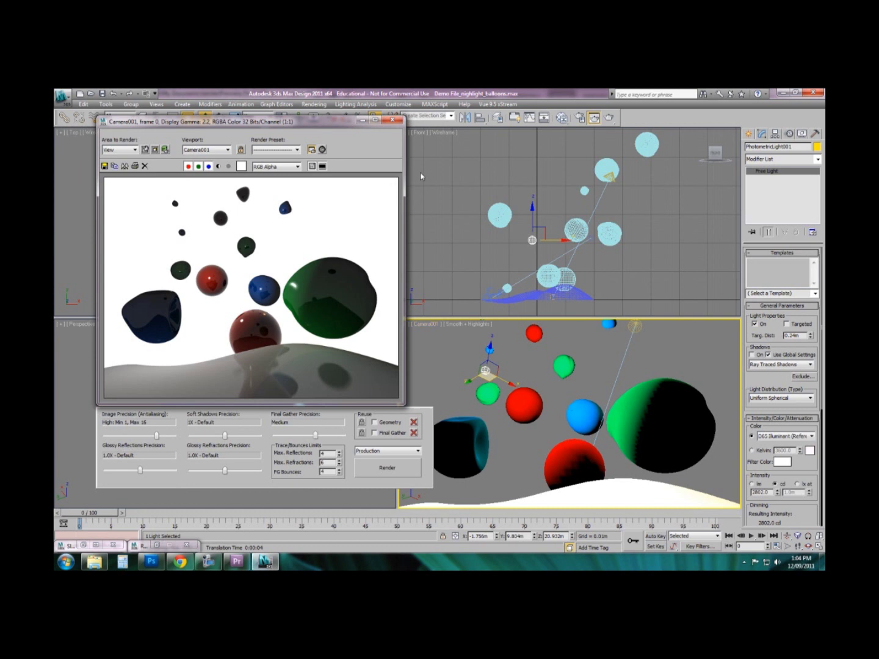
pyautogui.click(363, 120)
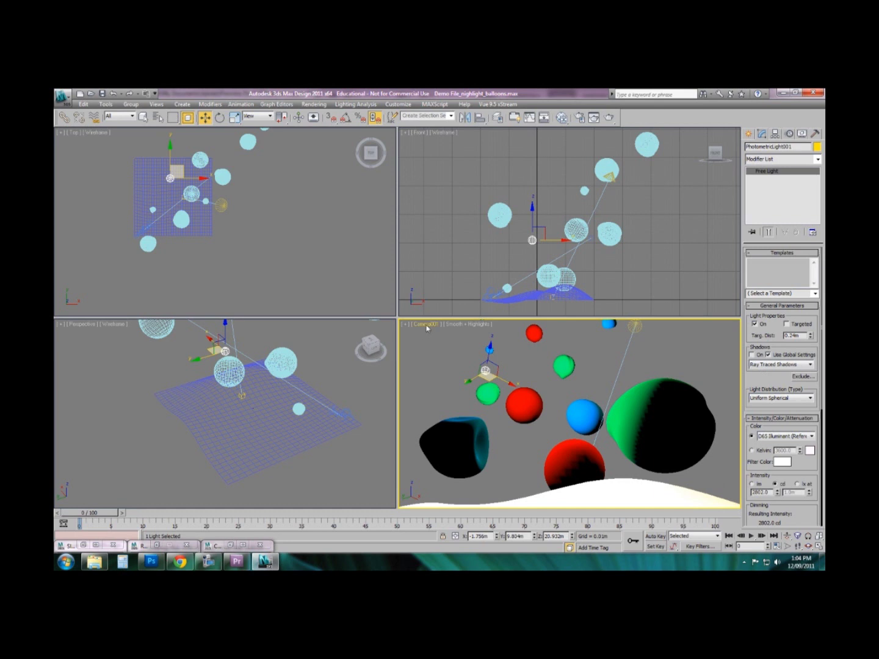
pyautogui.hotkey('shift', 'f')
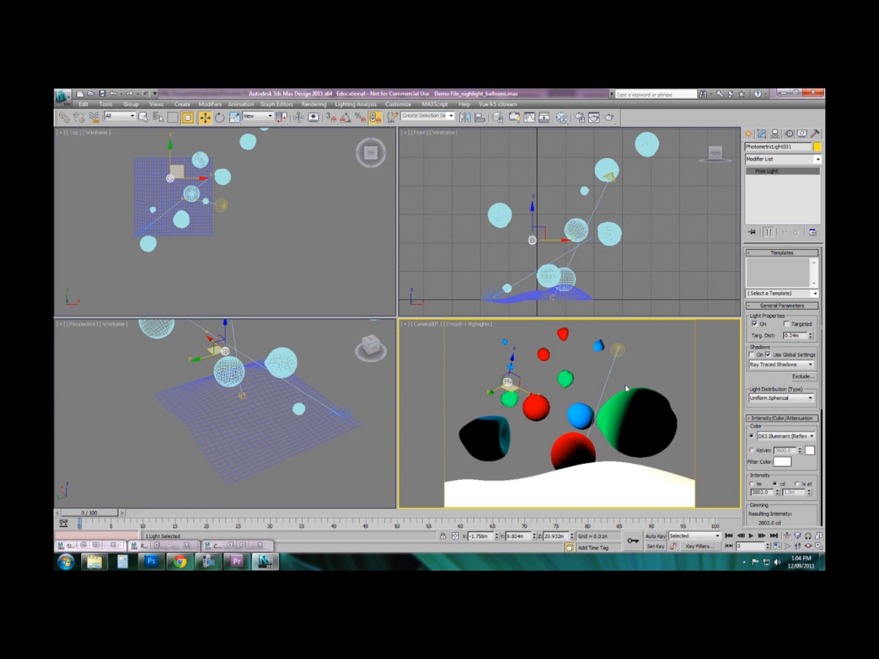
# Set the output size in the render setup to 1000 by 2000 pixels
pyautogui.click(579, 118)
pyautogui.moveTo(546, 143); pyautogui.dragTo(173, 130)
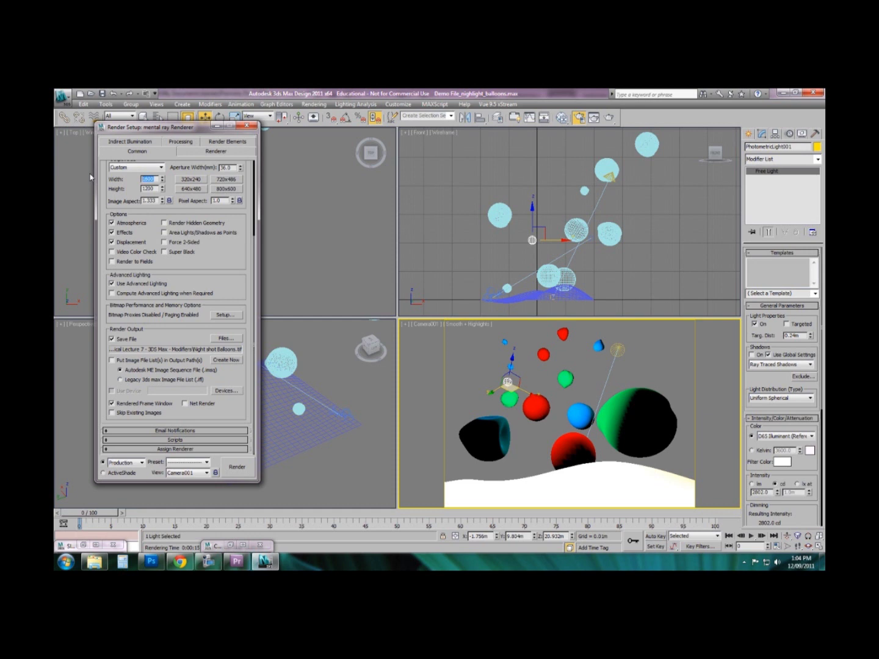
pyautogui.write('1000')
pyautogui.press('Tab')
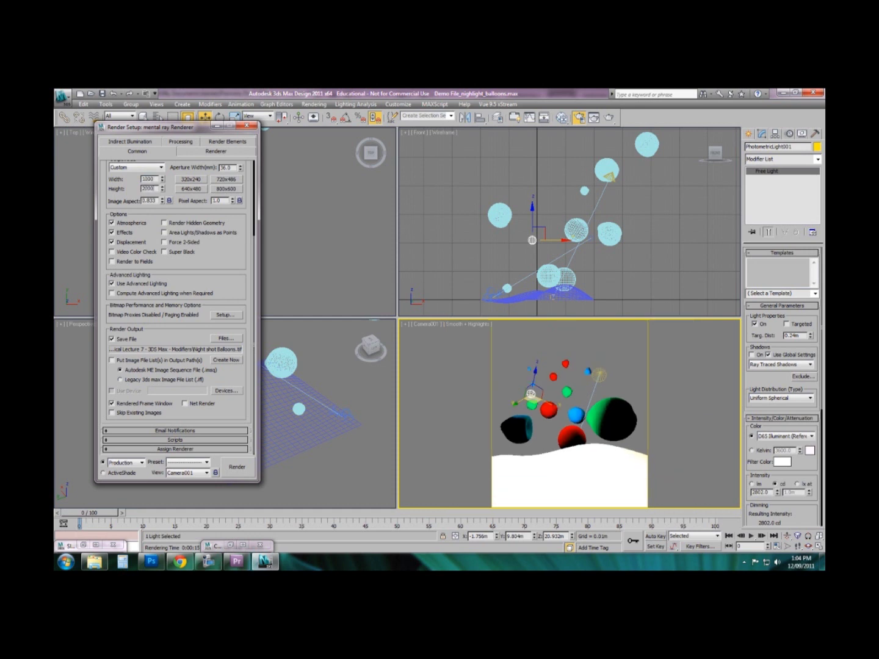
pyautogui.press('Tab')
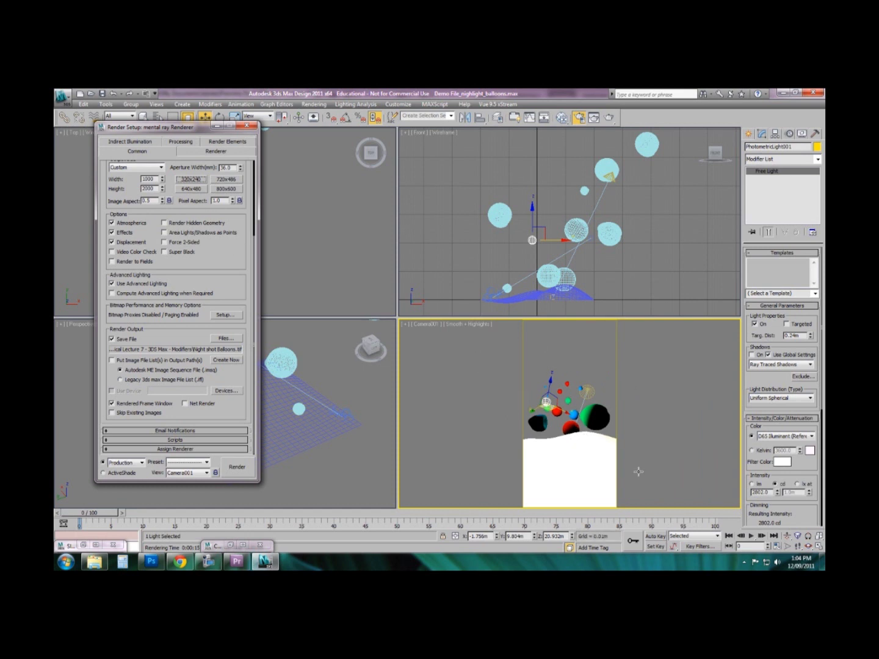
# Render the camera view to the TIF file and close the rendered frame window
pyautogui.click(609, 118)
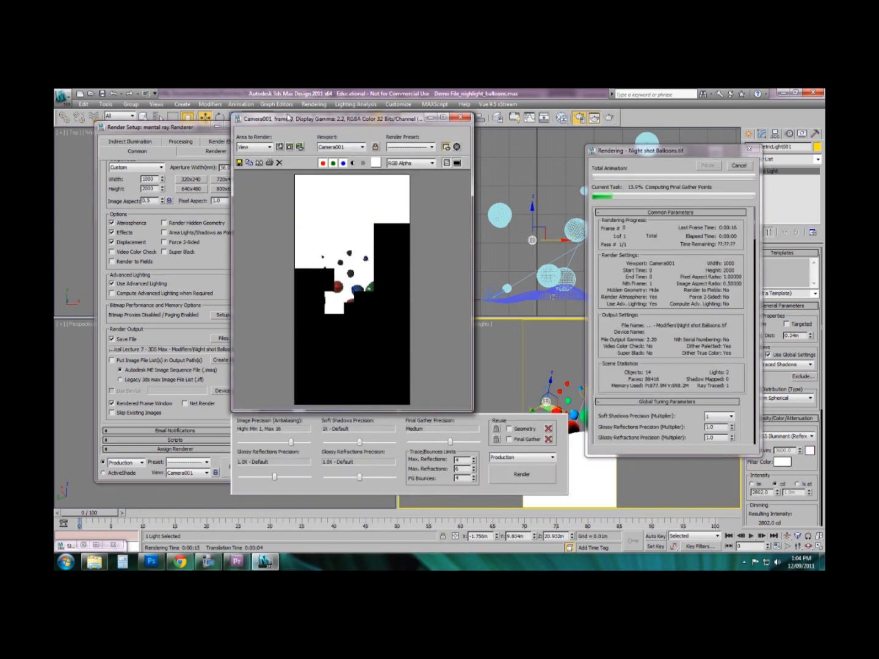
pyautogui.click(208, 562)
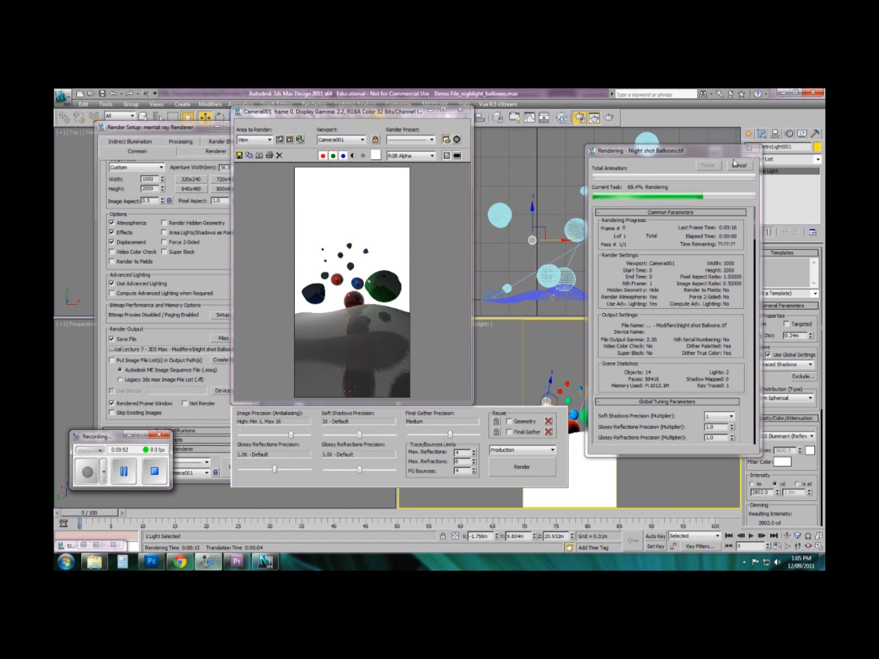
pyautogui.click(423, 168)
pyautogui.click(460, 111)
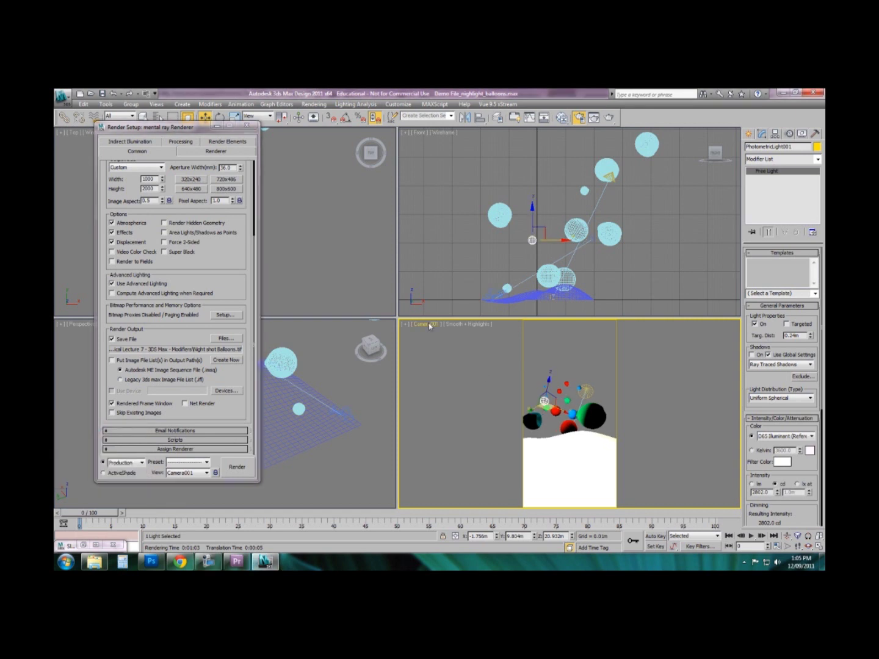
# Hide the safe frame in the camera view and deselect the free light
pyautogui.hotkey('shift', 'f')
pyautogui.click(562, 388)
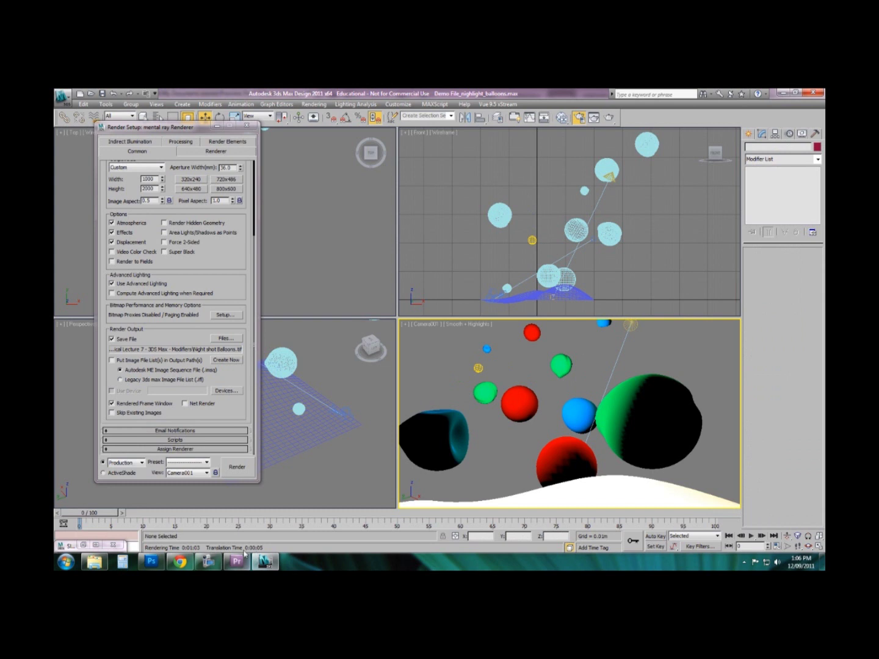
pyautogui.click(209, 562)
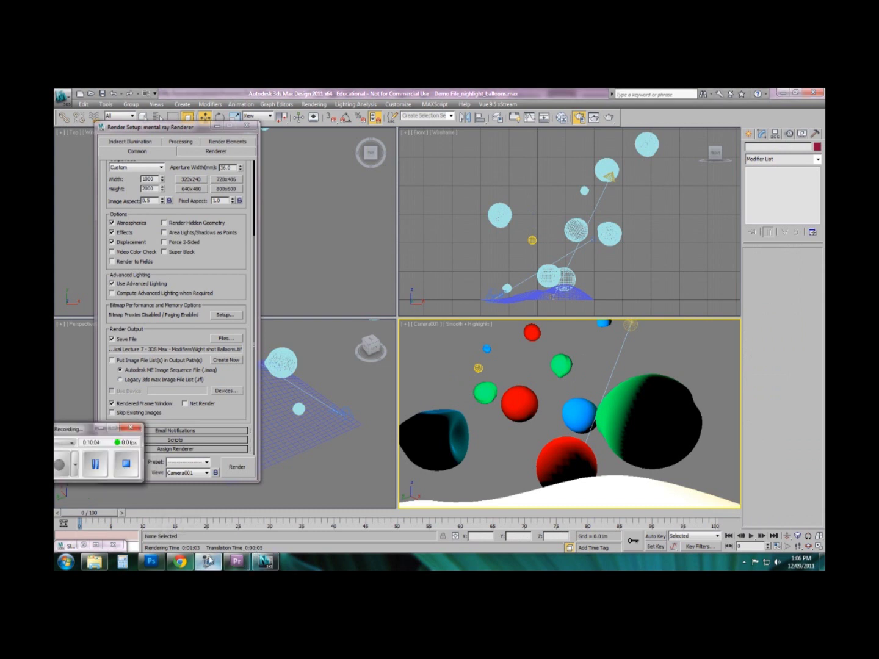
pyautogui.moveTo(84, 429); pyautogui.dragTo(194, 441)
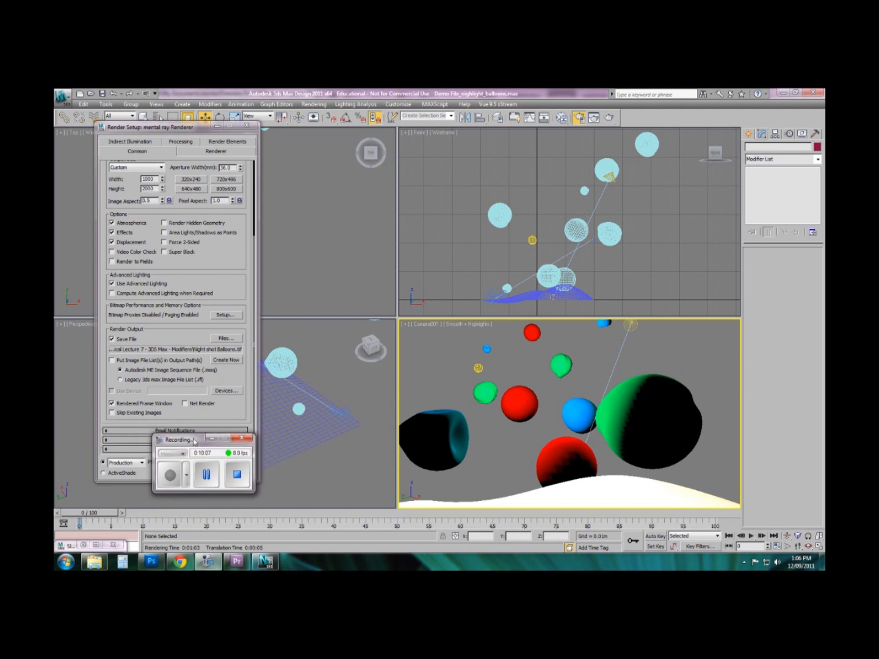